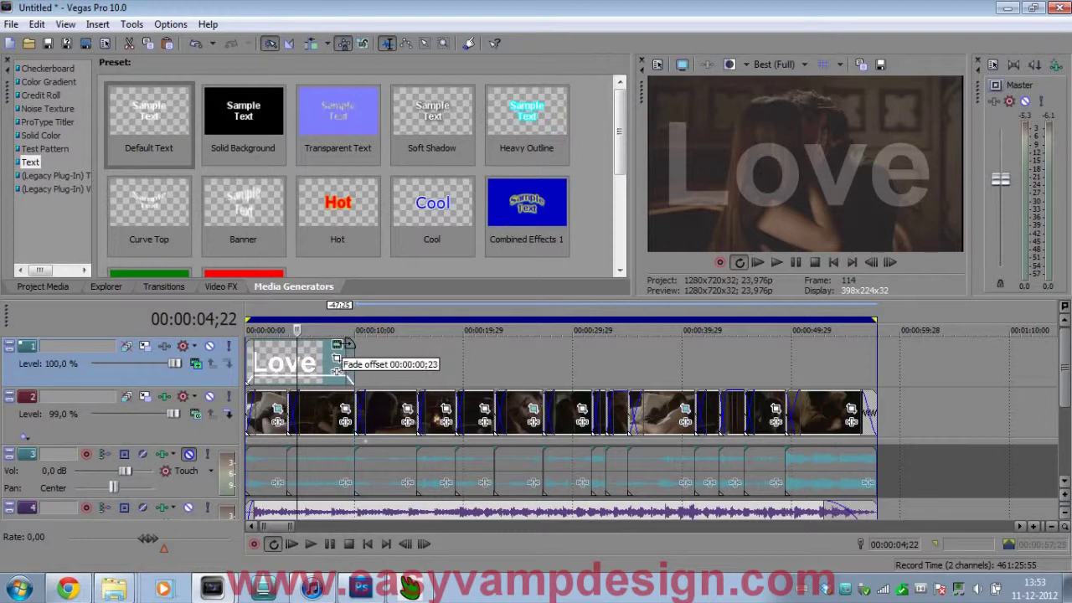
# Add a Default Text title reading "Seduction" after the Love title on track 1, with font size 126
pyautogui.moveTo(139, 167); pyautogui.dragTo(378, 358)
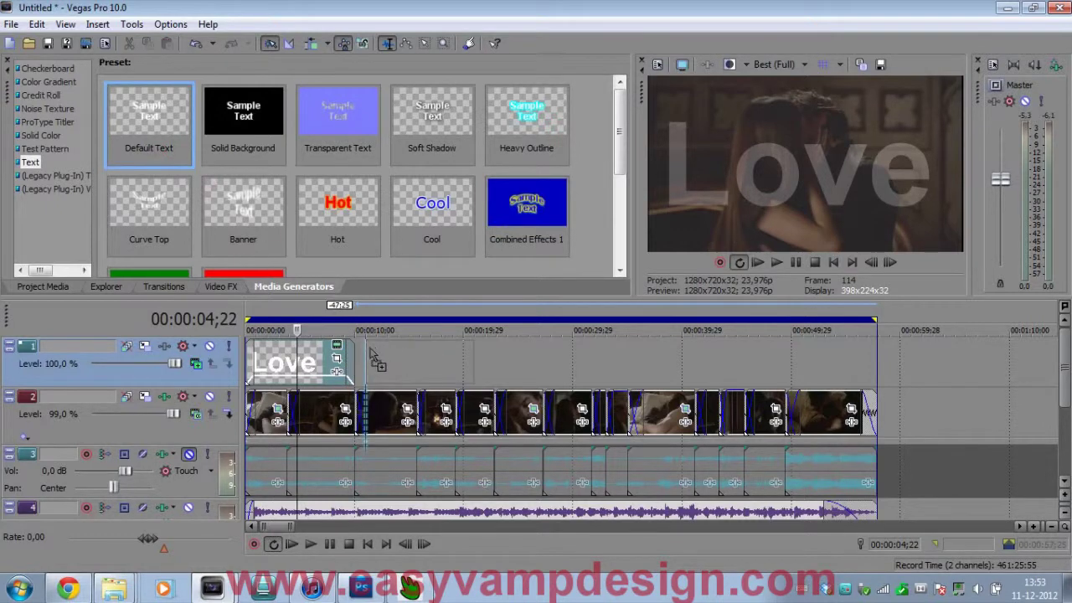
pyautogui.write('Seduction')
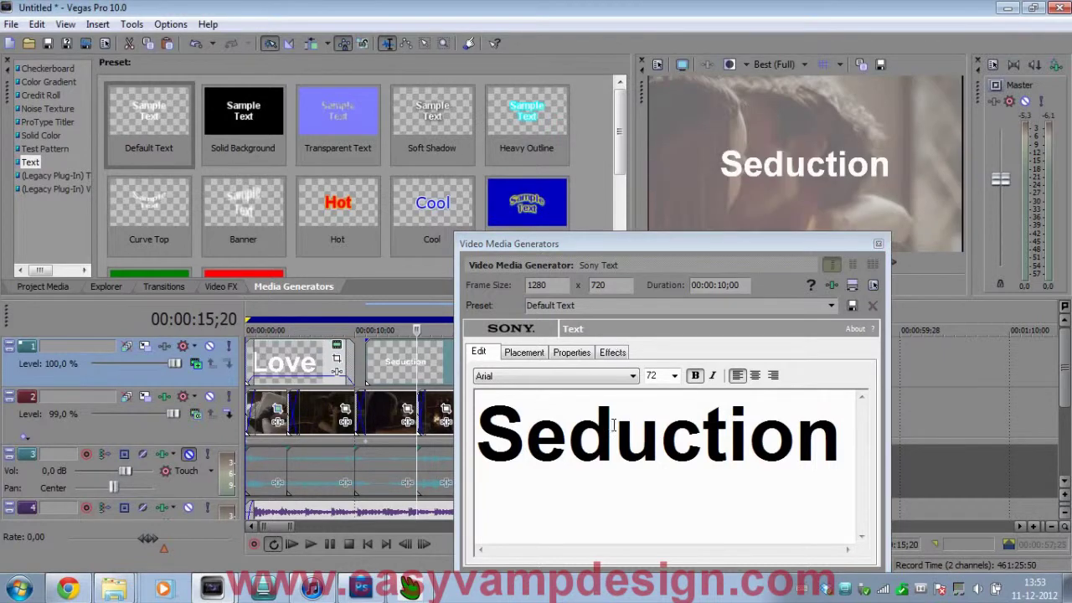
pyautogui.click(674, 375)
pyautogui.click(661, 262)
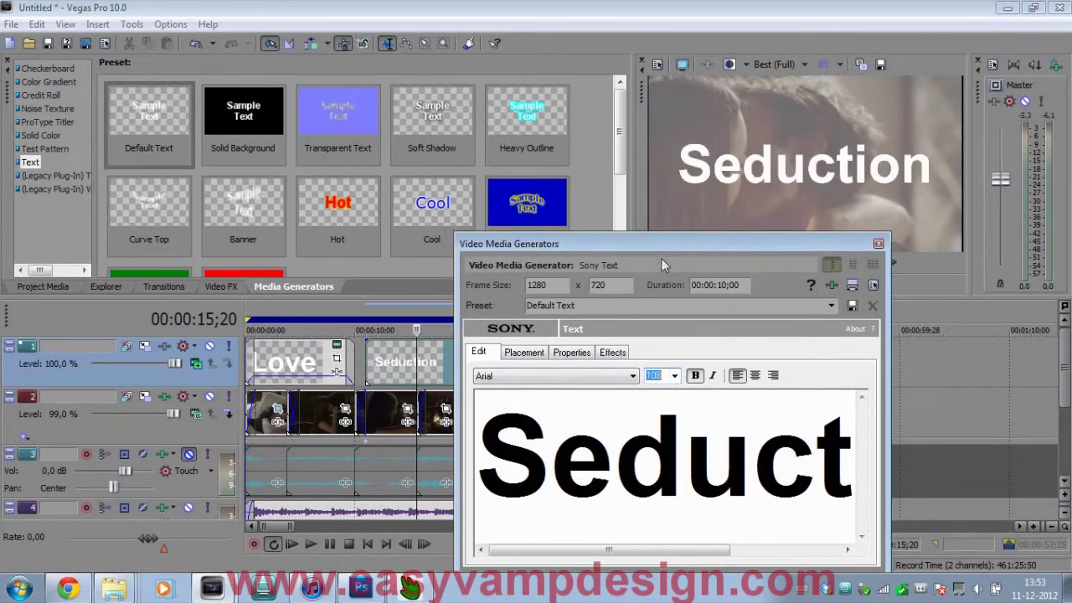
pyautogui.click(675, 375)
pyautogui.click(662, 270)
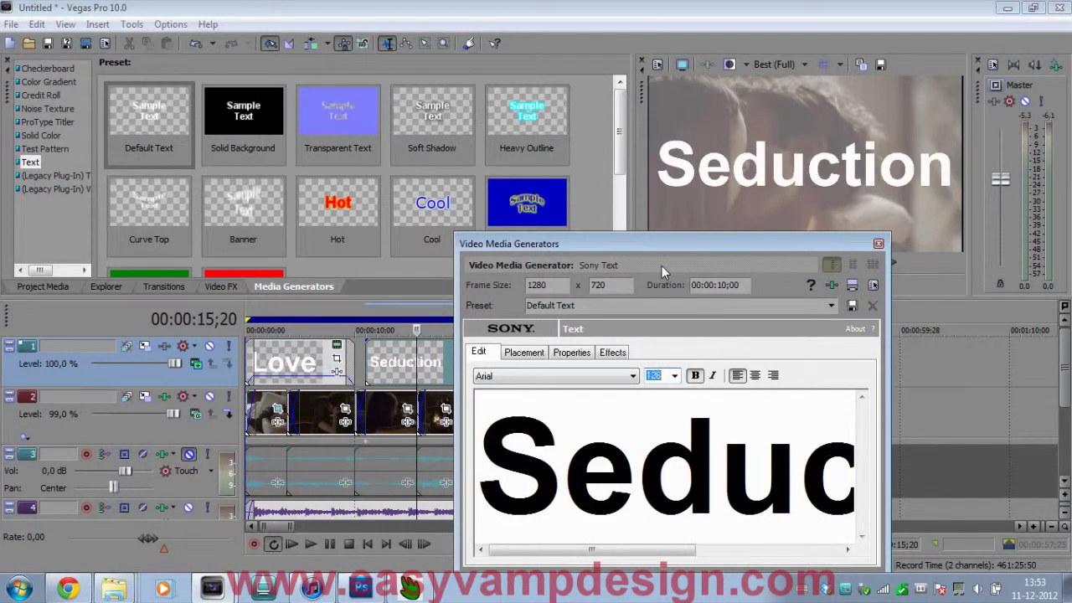
pyautogui.click(879, 245)
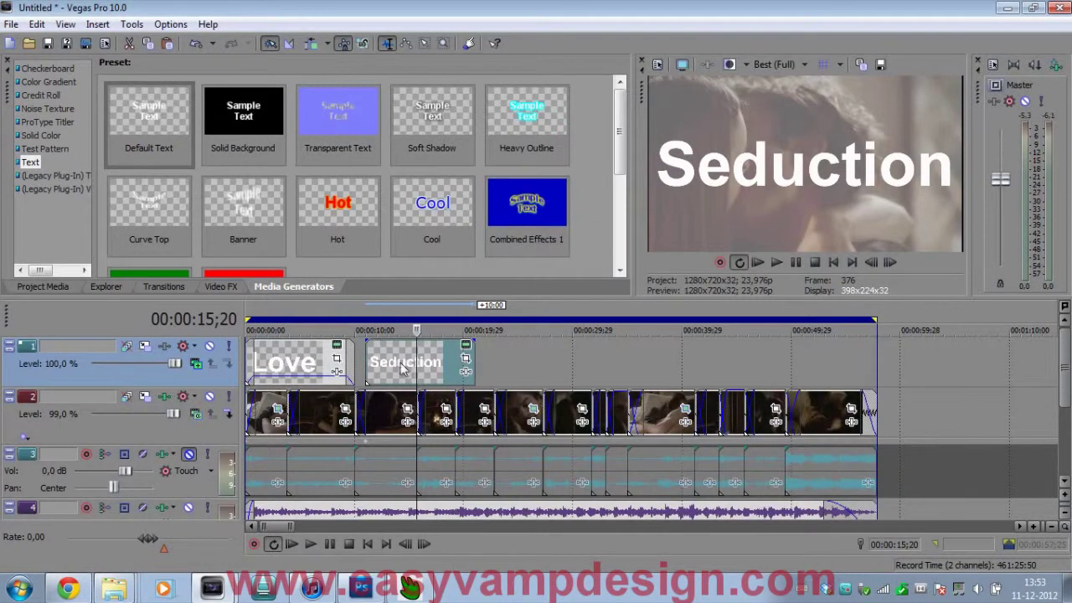
# Move the Seduction title flush against the end of the Love title, and give it a fade-in, a fade-out and lower opacity
pyautogui.click(373, 356)
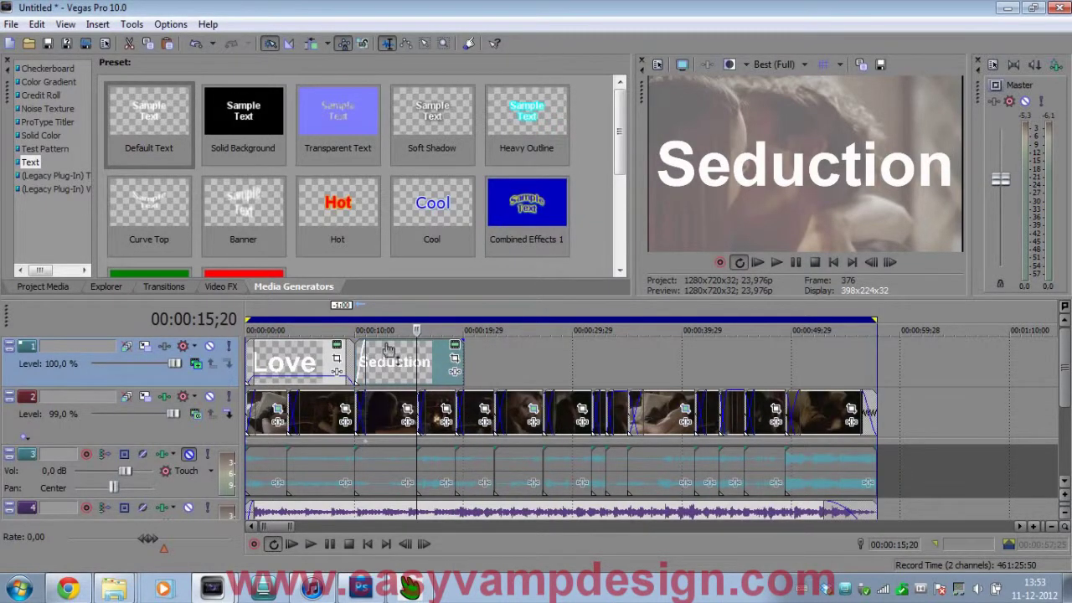
pyautogui.click(455, 344)
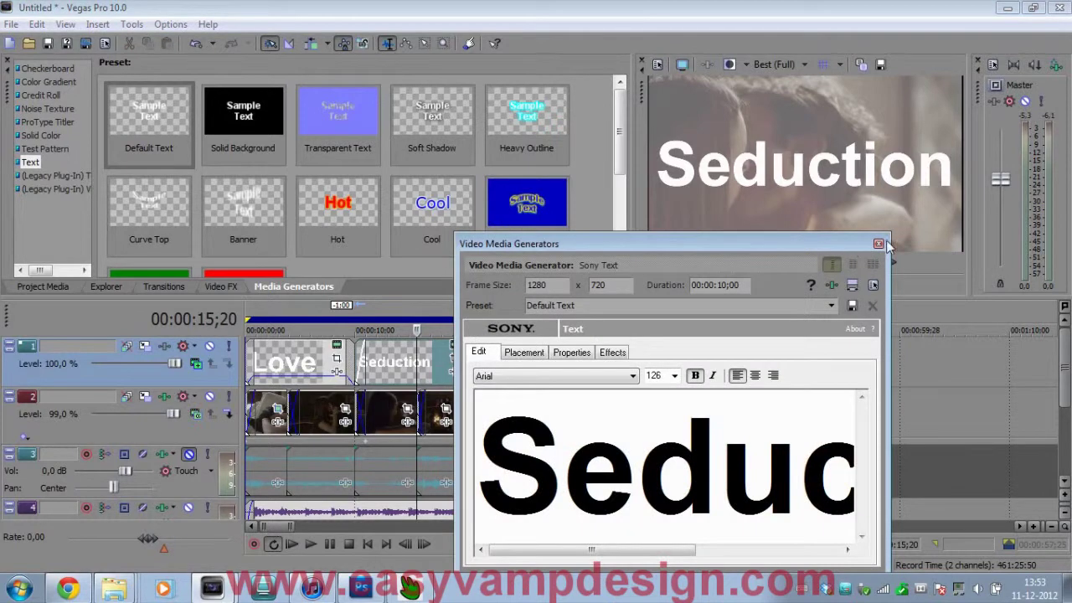
pyautogui.click(885, 248)
pyautogui.moveTo(463, 339); pyautogui.dragTo(391, 372)
pyautogui.click(390, 372)
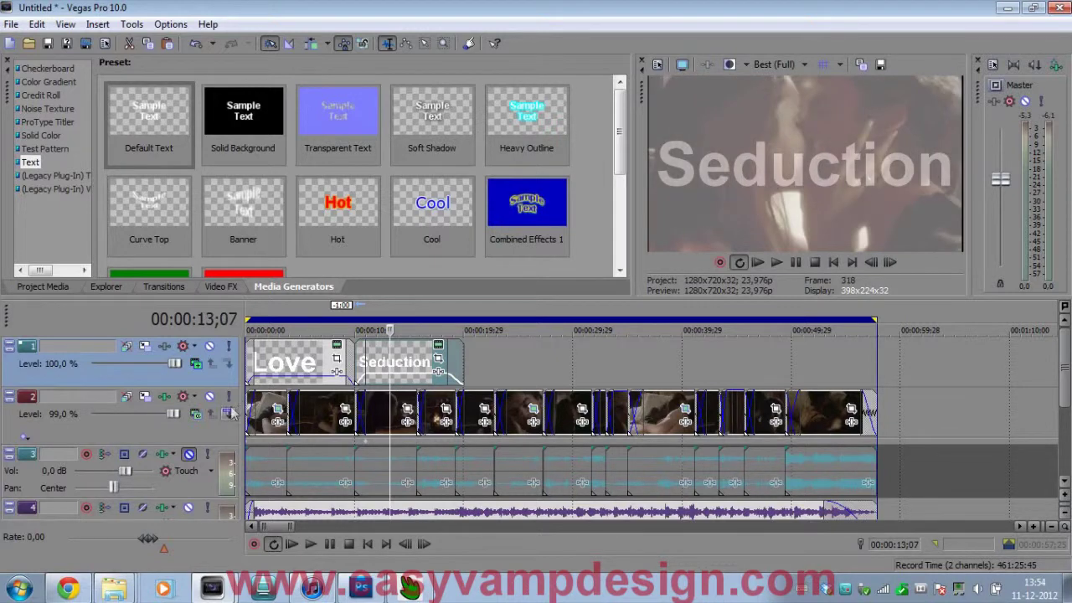
# Remove the Levels effect from video track 2's effect chain
pyautogui.click(167, 408)
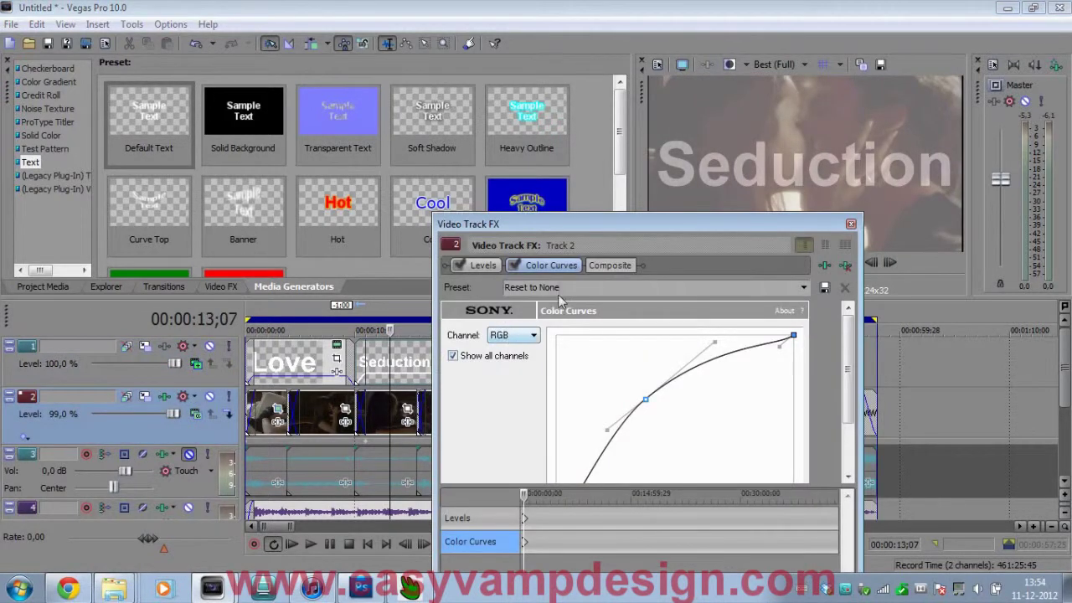
pyautogui.click(485, 265)
pyautogui.click(846, 266)
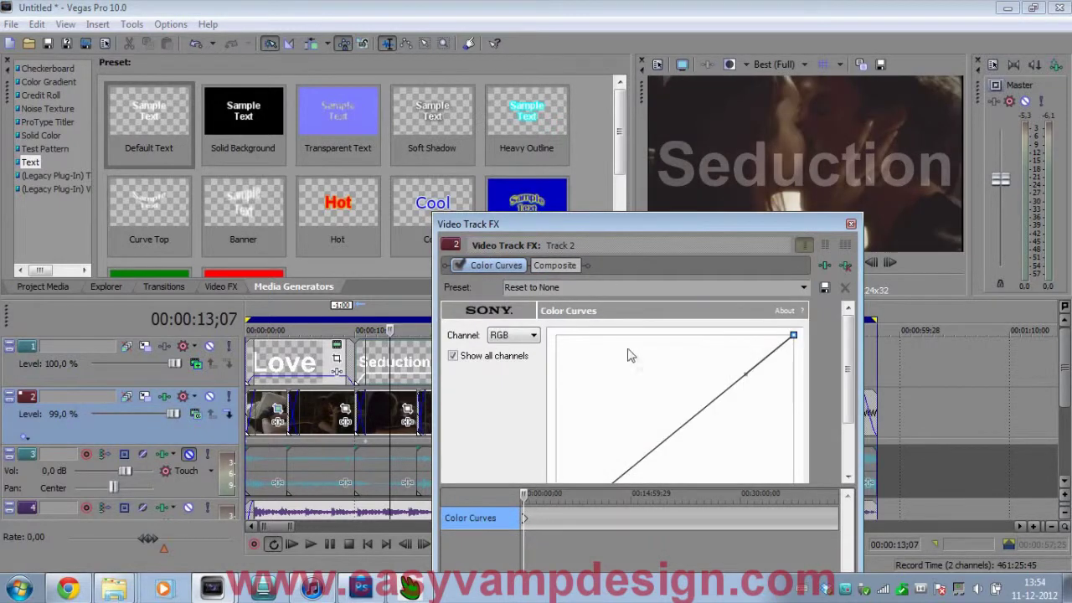
# Create a point midway on track 2's RGB color curve and pull it up to brighten the midtones
pyautogui.rightClick(675, 434)
pyautogui.click(675, 431)
pyautogui.moveTo(675, 430); pyautogui.dragTo(644, 391)
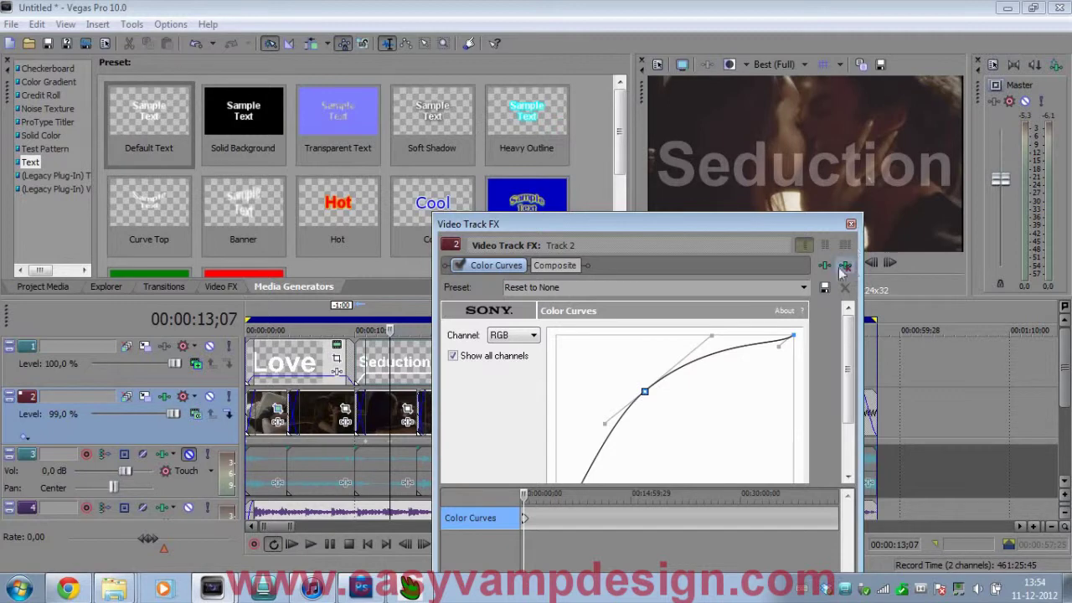
# Add the Sony Soft Contrast effect after Color Curves in track 2's effect chain
pyautogui.click(825, 266)
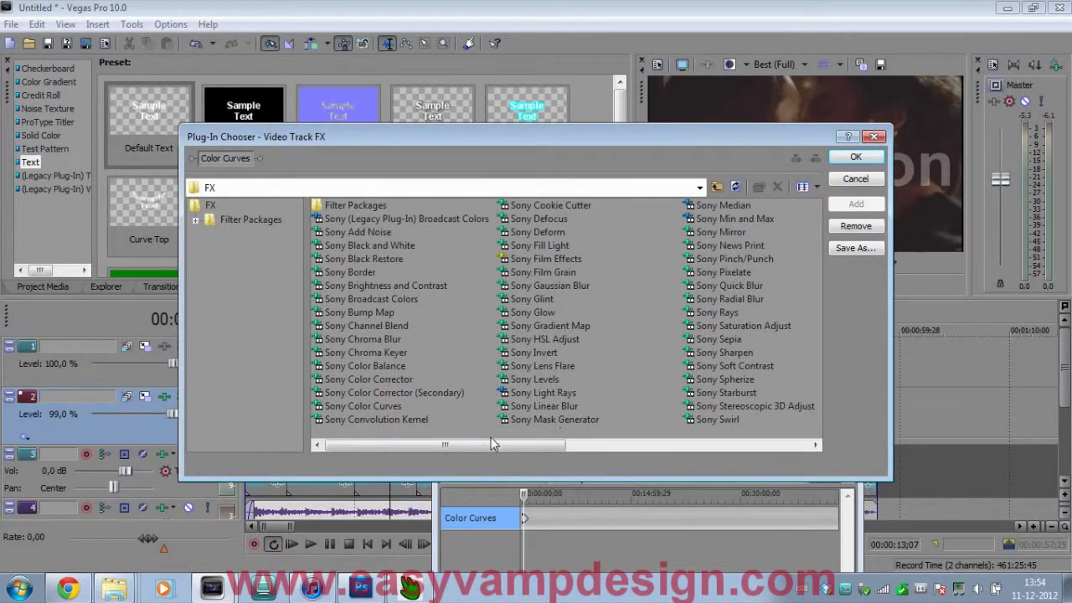
pyautogui.scroll(-1, 624, 423)
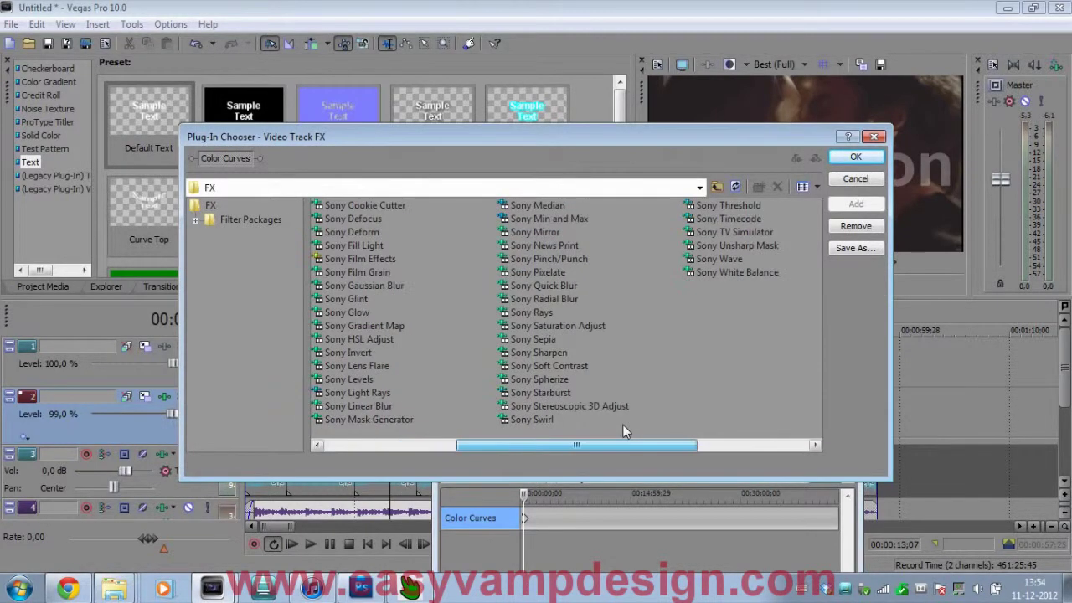
pyautogui.click(553, 366)
pyautogui.click(856, 204)
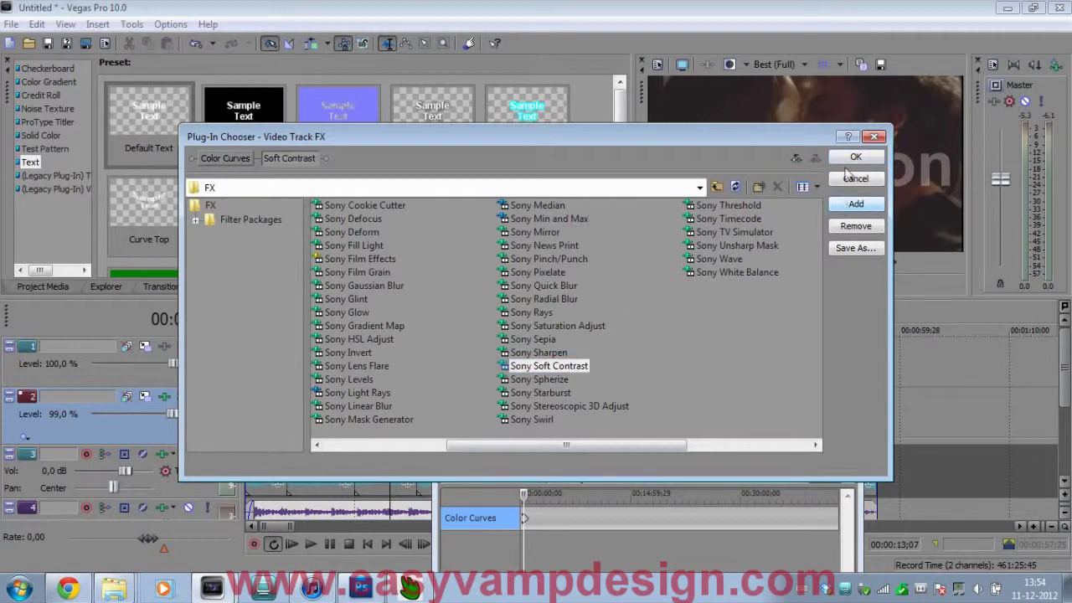
pyautogui.click(857, 159)
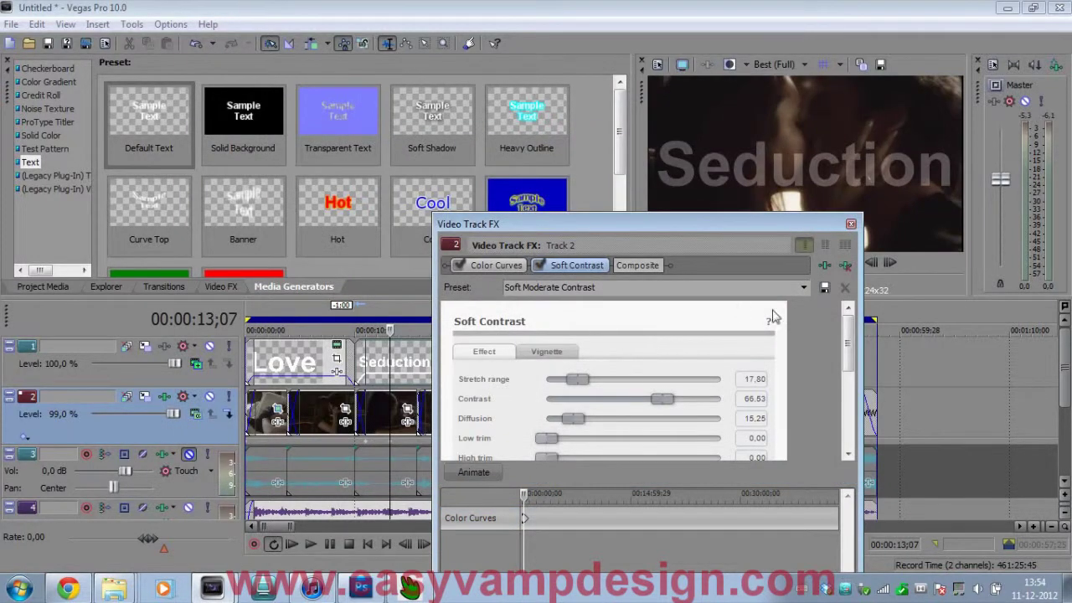
# In track 2's Color Curves, add a point midway on the RGB curve, raise it strongly, and close the track effects
pyautogui.click(494, 265)
pyautogui.rightClick(679, 437)
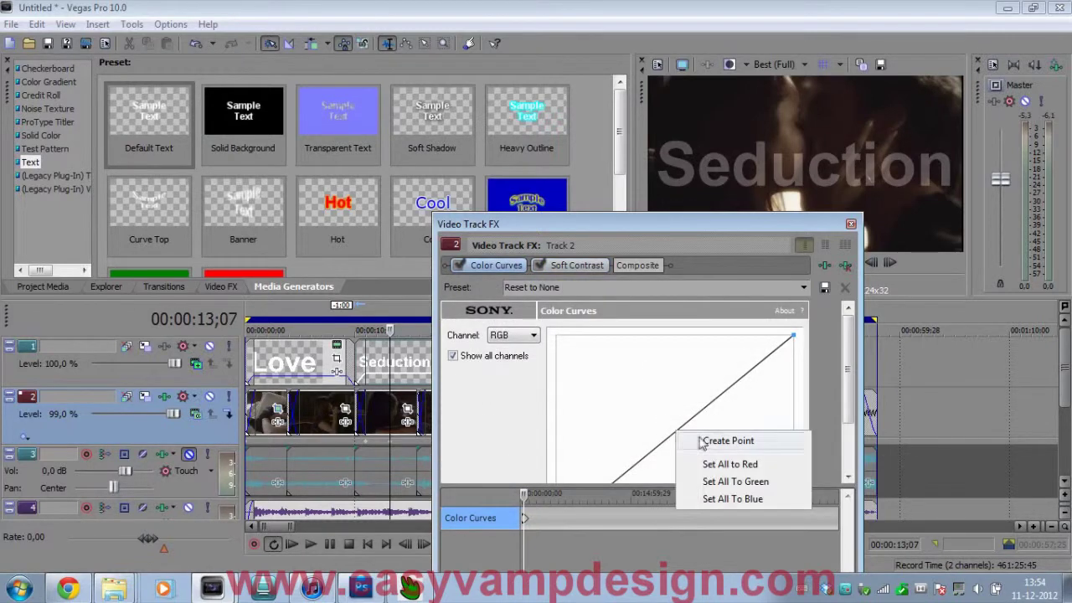
pyautogui.click(730, 438)
pyautogui.moveTo(678, 437); pyautogui.dragTo(625, 369)
pyautogui.click(851, 224)
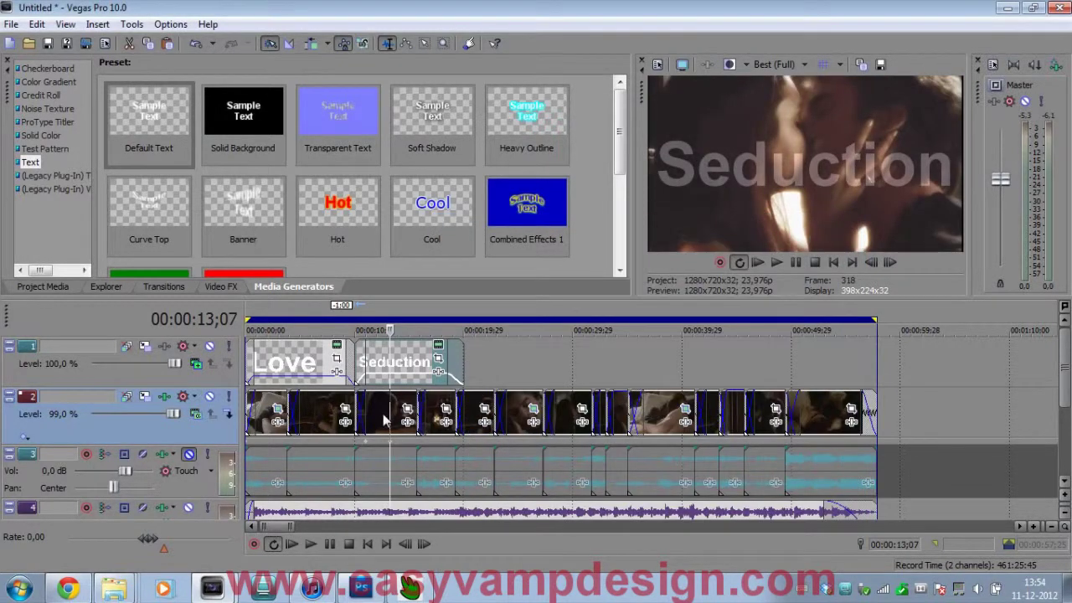
# Place a Default Text title reading "Passion" directly after the Seduction title on track 1
pyautogui.click(288, 367)
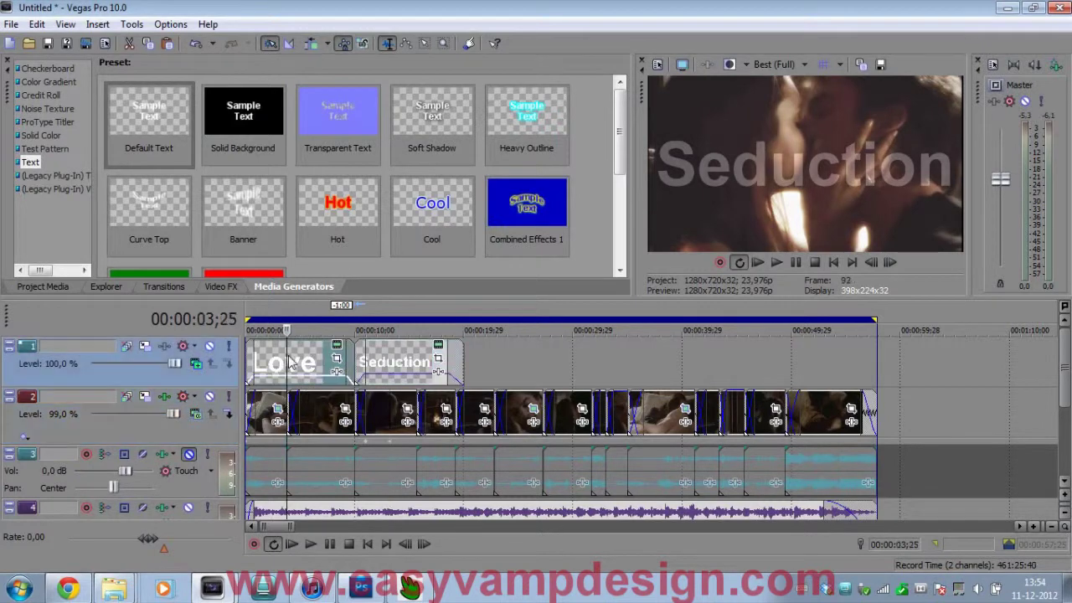
pyautogui.click(402, 367)
pyautogui.click(494, 369)
pyautogui.moveTo(157, 151); pyautogui.dragTo(482, 371)
pyautogui.write('Passion')
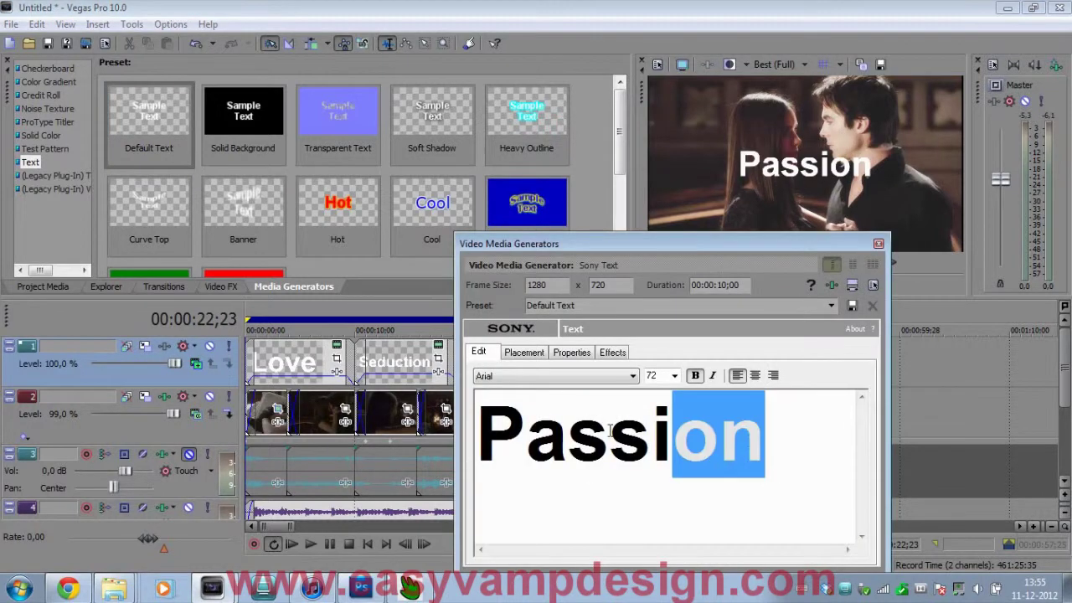
# Select the whole Passion text and set its font size to 160
pyautogui.doubleClick(611, 430)
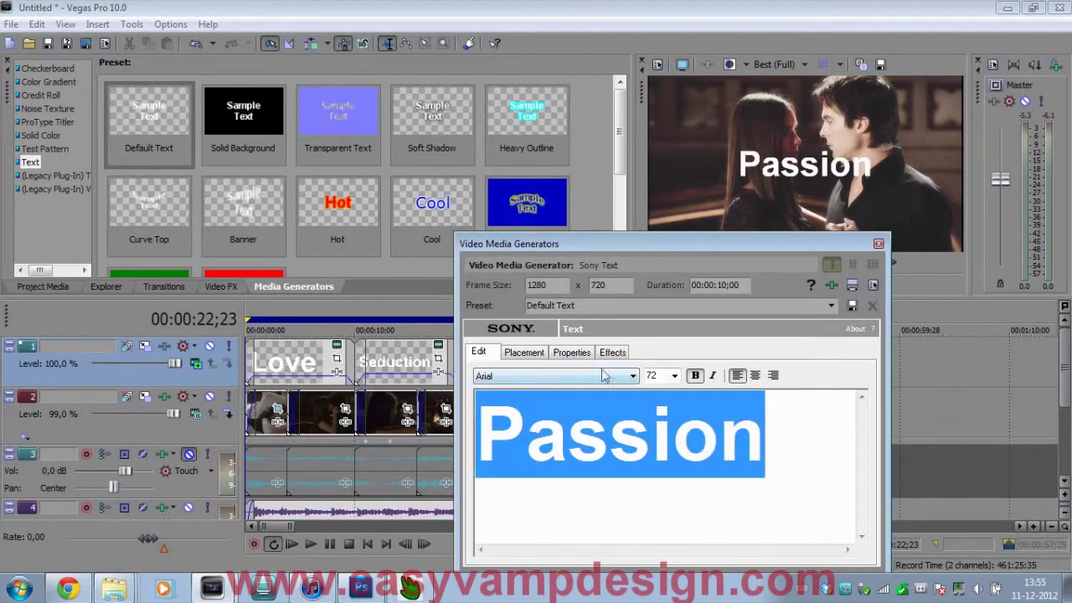
pyautogui.click(674, 376)
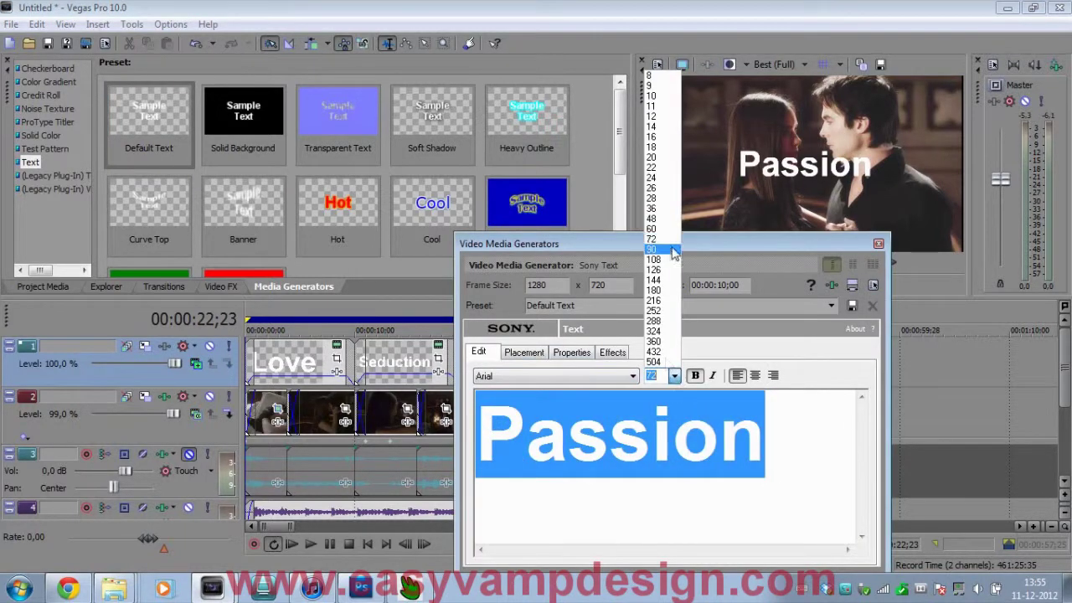
pyautogui.click(654, 290)
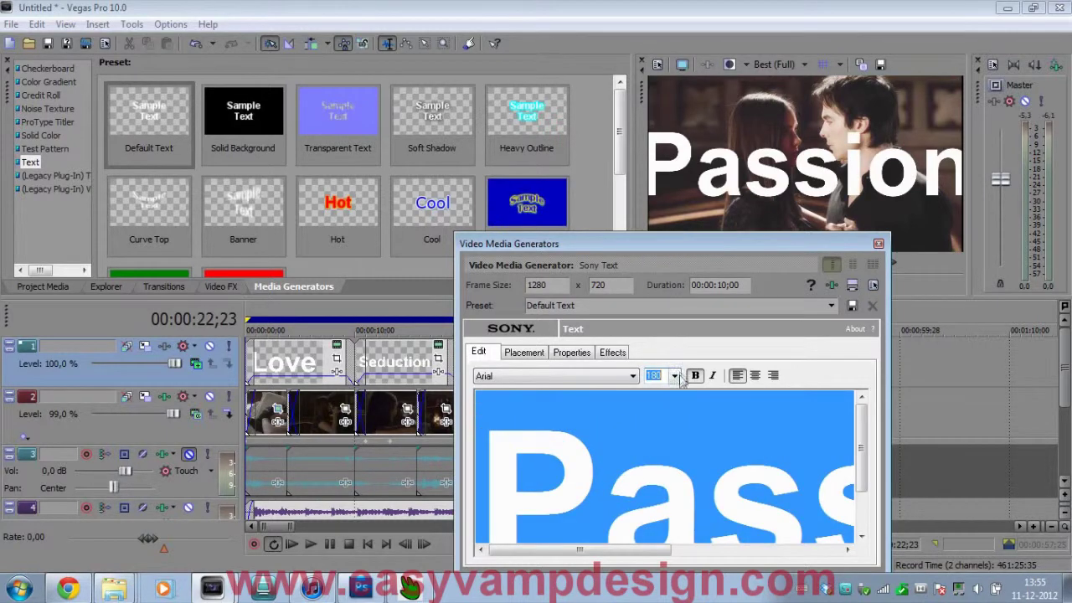
pyautogui.click(674, 375)
pyautogui.click(663, 282)
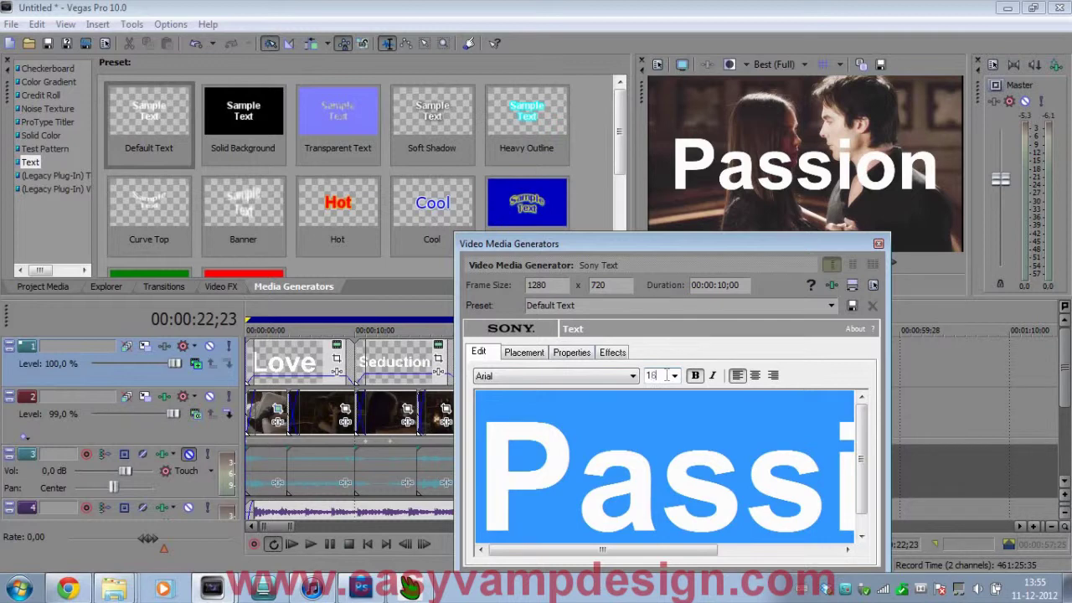
pyautogui.write('160')
pyautogui.press('Return')
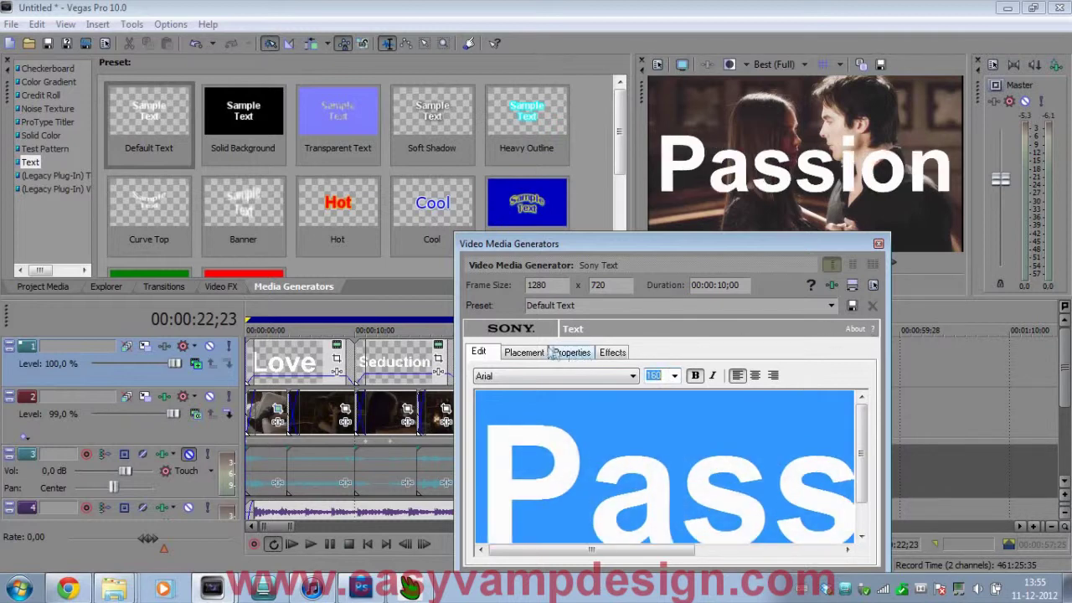
# Review the Passion title's placement and text properties, and give the title clip a short fade-in and fade-out
pyautogui.click(527, 355)
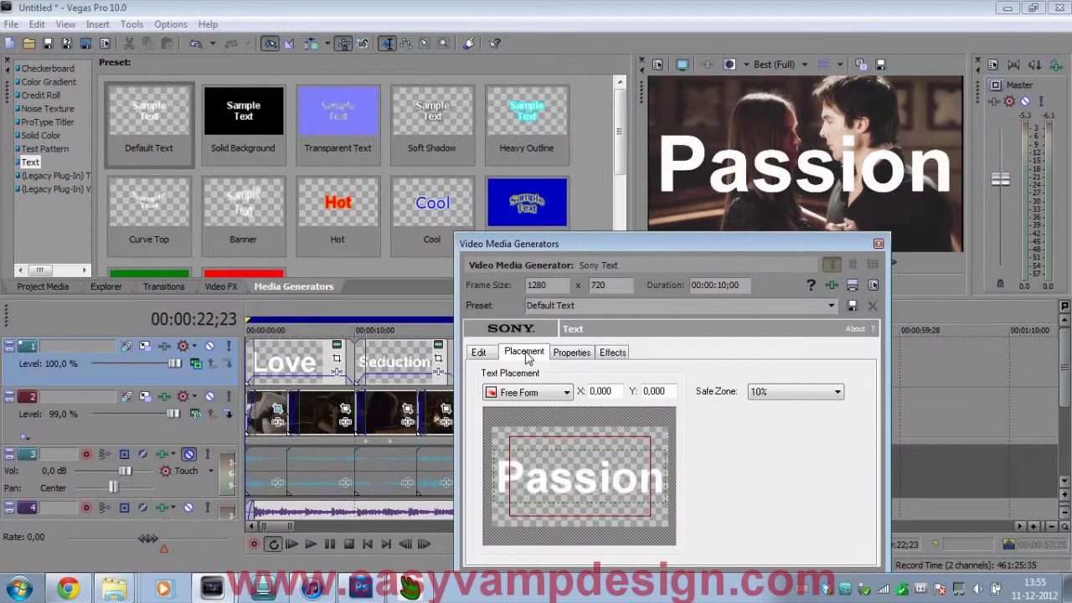
pyautogui.click(573, 355)
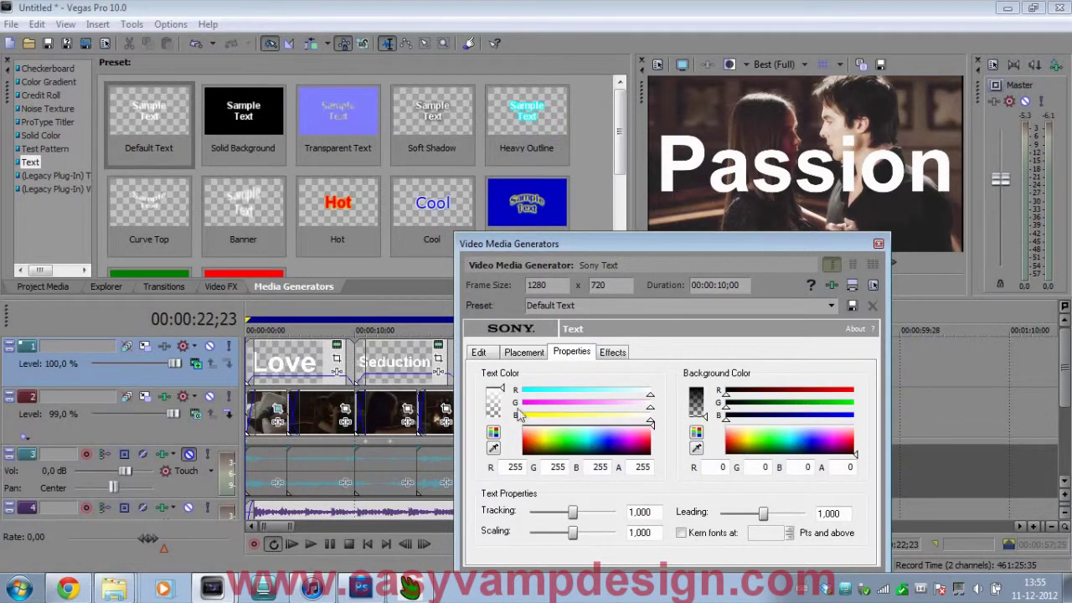
pyautogui.click(878, 244)
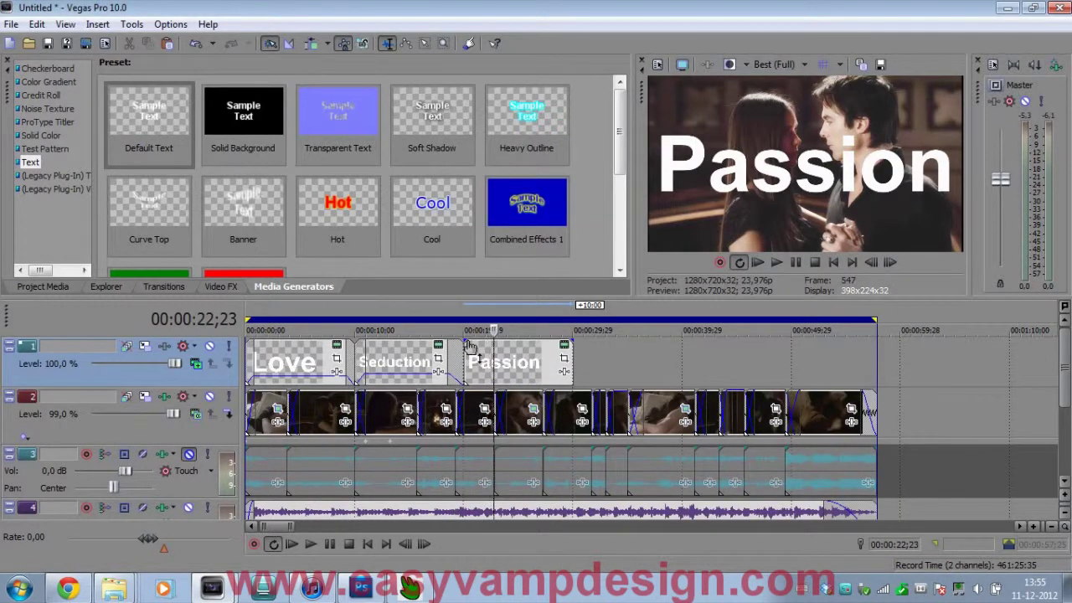
pyautogui.moveTo(463, 339); pyautogui.dragTo(478, 339)
pyautogui.moveTo(572, 345); pyautogui.dragTo(553, 345)
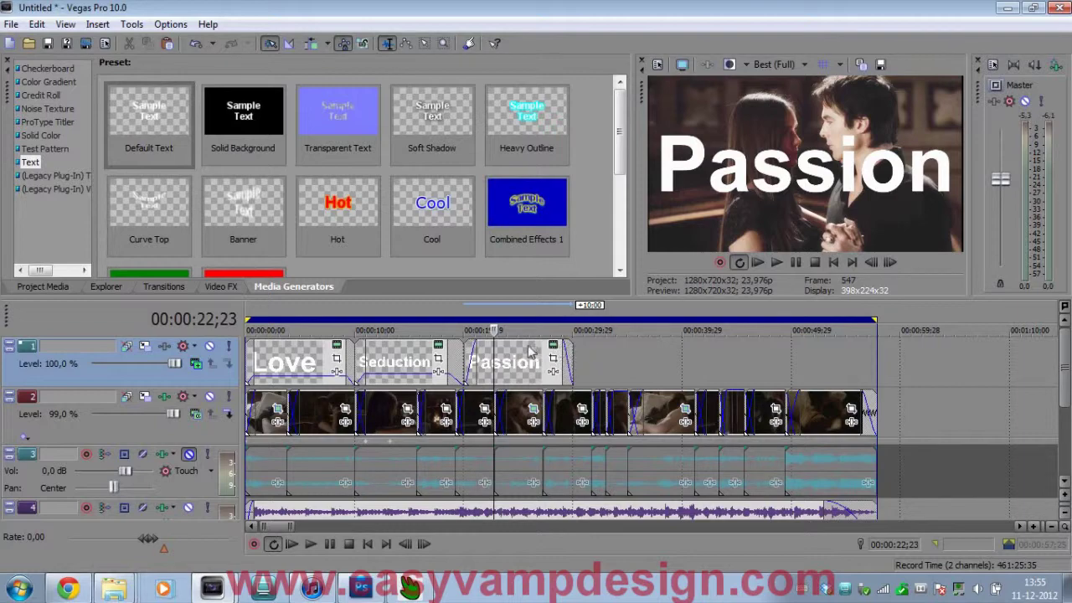
# Insert a centre-aligned Default Text title reading "Fire" directly after the Passion title on track 1
pyautogui.click(585, 360)
pyautogui.doubleClick(149, 126)
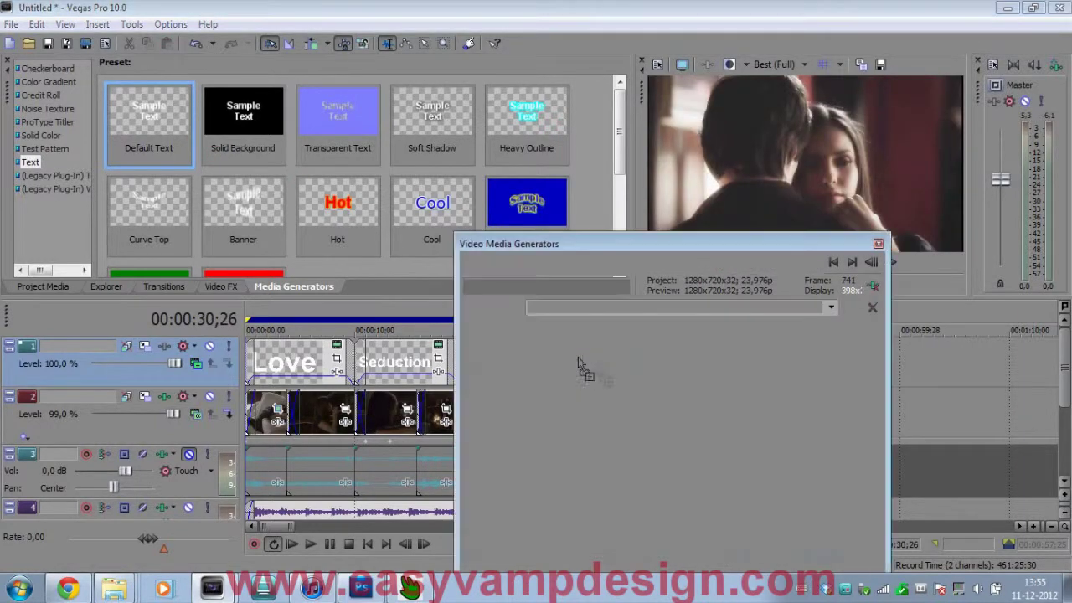
pyautogui.press('Delete')
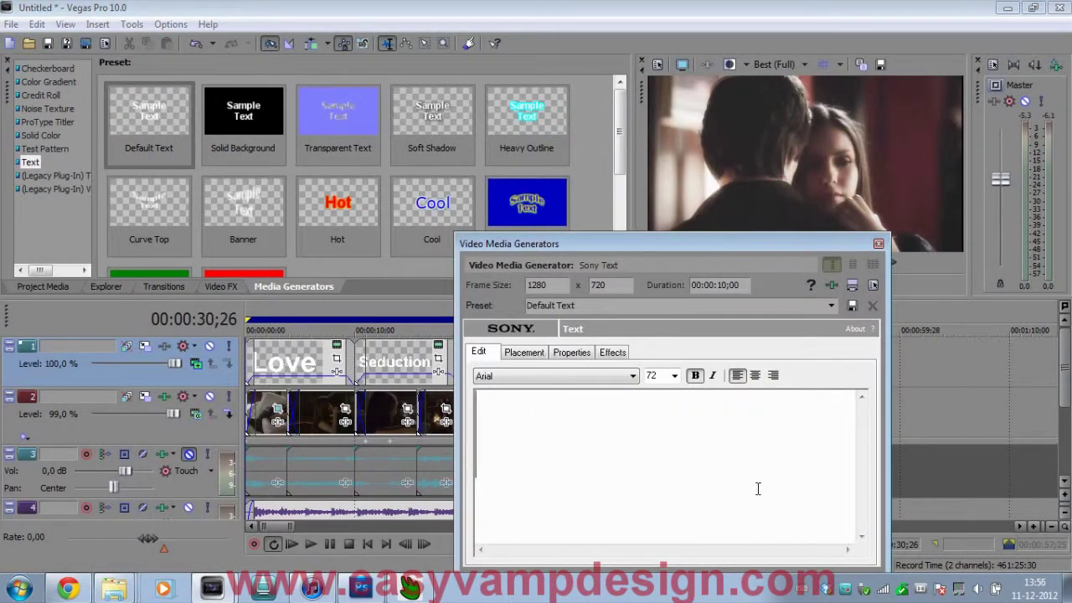
pyautogui.click(755, 376)
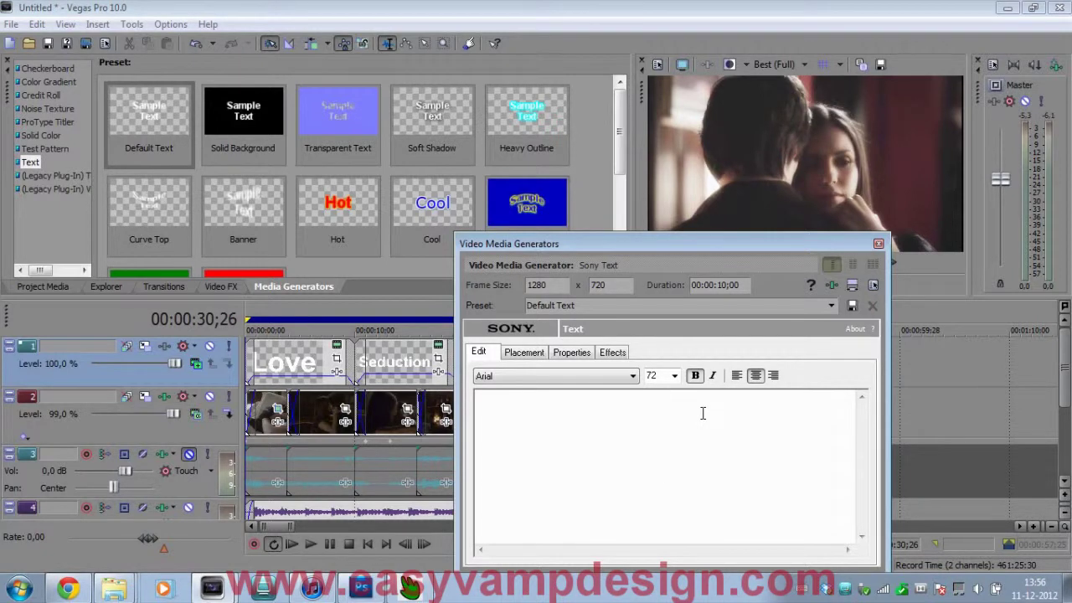
pyautogui.write('Fire')
# Set the Fire title's font size to 252 and close the text generator
pyautogui.click(652, 376)
pyautogui.click(674, 376)
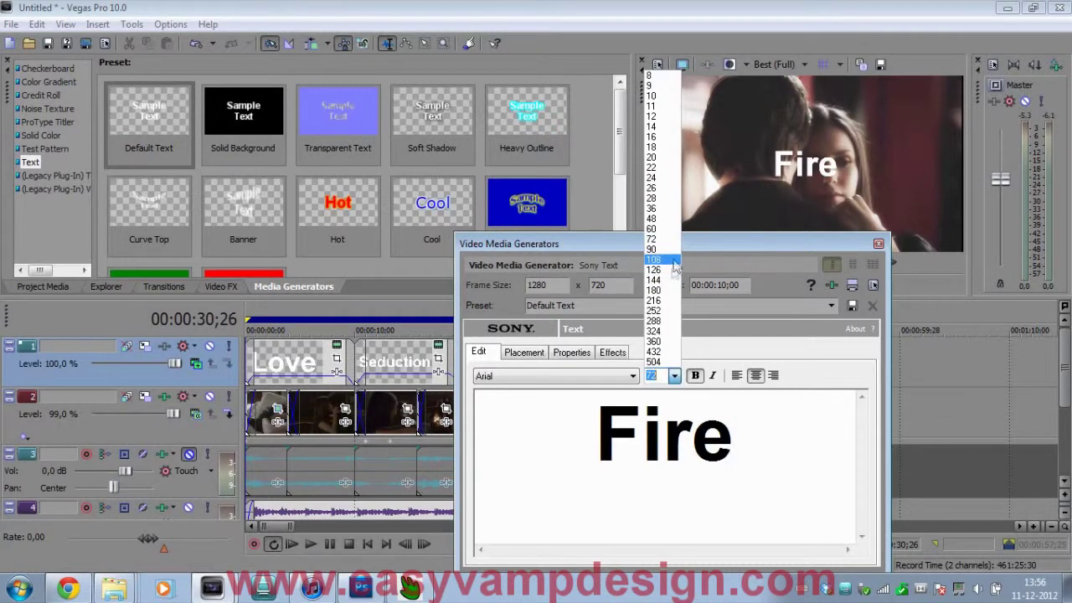
pyautogui.click(664, 291)
pyautogui.click(675, 376)
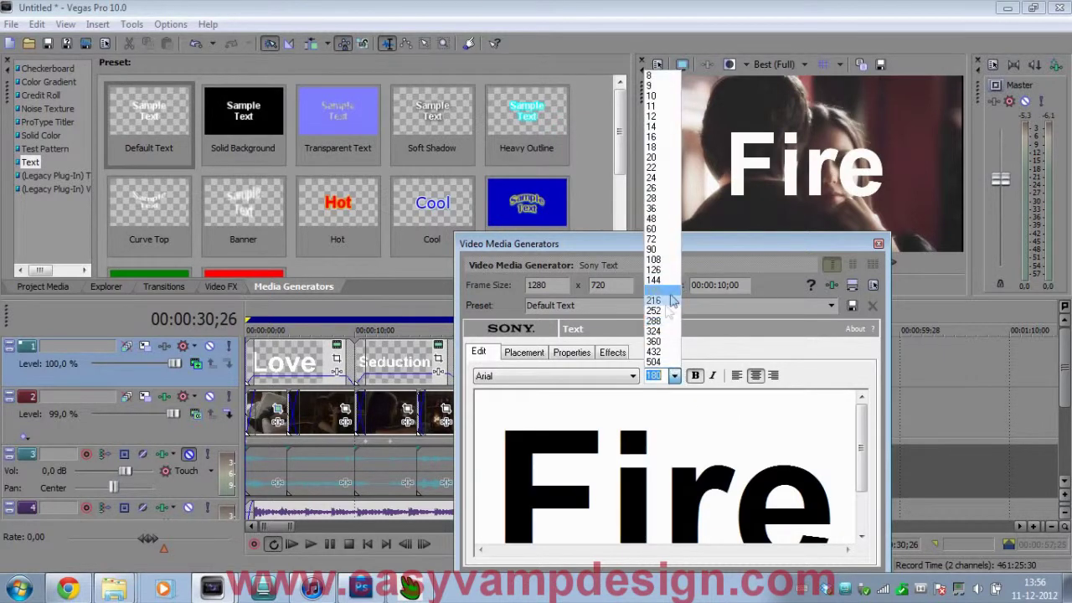
pyautogui.click(664, 308)
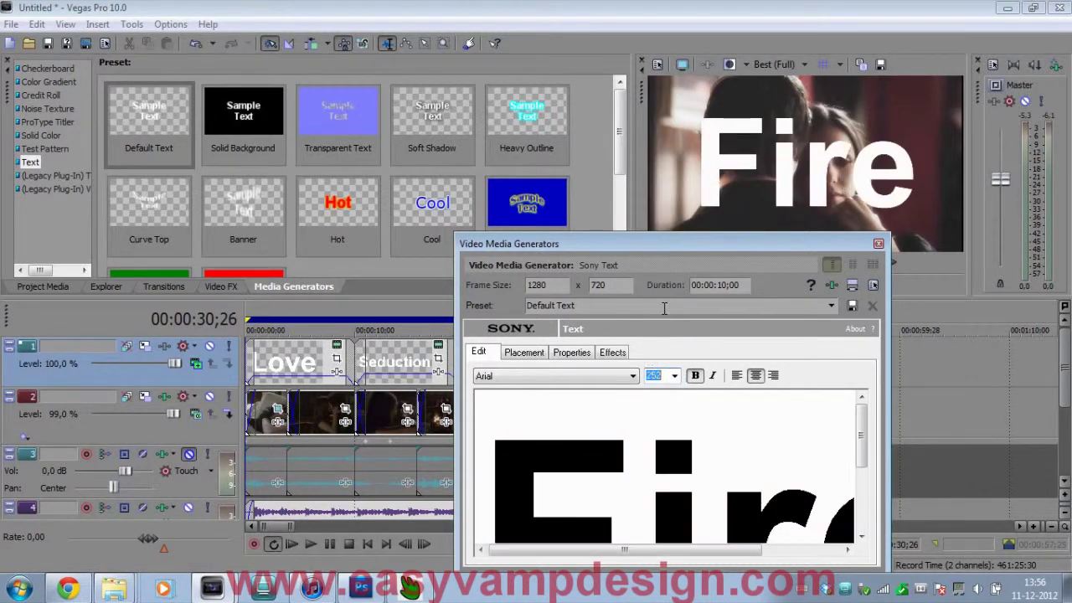
pyautogui.click(879, 244)
# Fade the Fire title in and out at its ends, and lower the opacity of the Passion and Fire titles
pyautogui.moveTo(572, 338); pyautogui.dragTo(581, 338)
pyautogui.moveTo(678, 346); pyautogui.dragTo(676, 340)
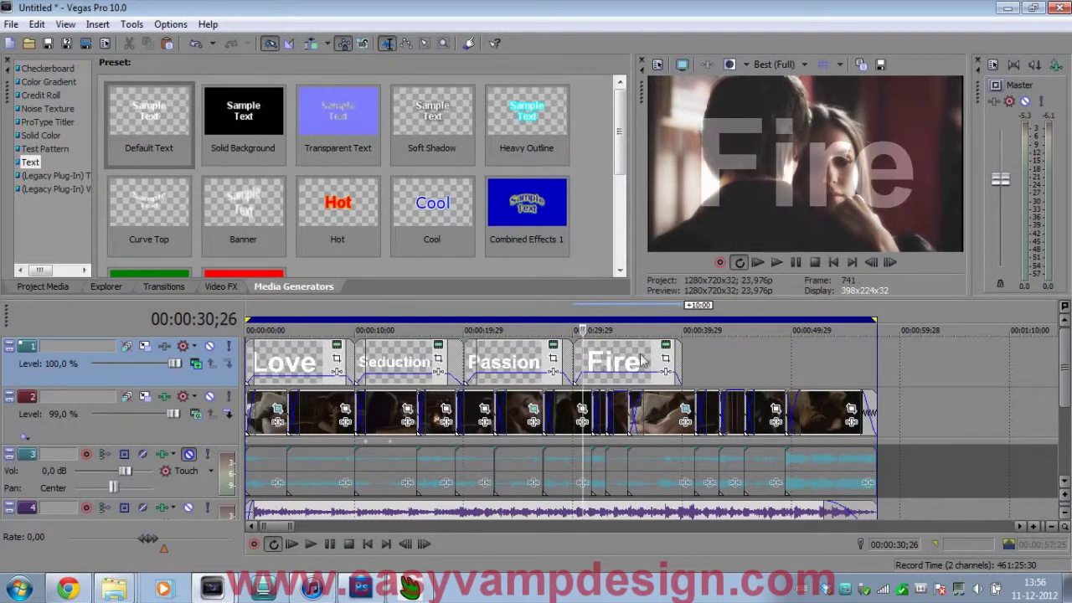
# Insert a centre-aligned Default Text title reading "Sexy" directly after the Fire title on track 1
pyautogui.click(714, 364)
pyautogui.moveTo(170, 147); pyautogui.dragTo(699, 361)
pyautogui.moveTo(536, 432); pyautogui.dragTo(749, 486)
pyautogui.press('BackSpace')
pyautogui.write('Sexy')
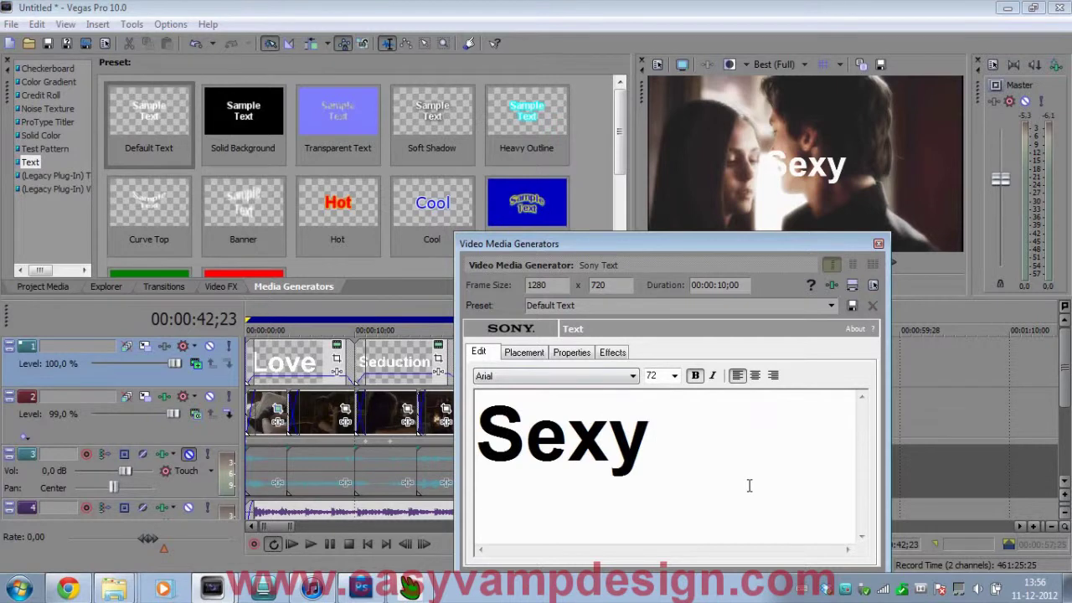
pyautogui.click(756, 375)
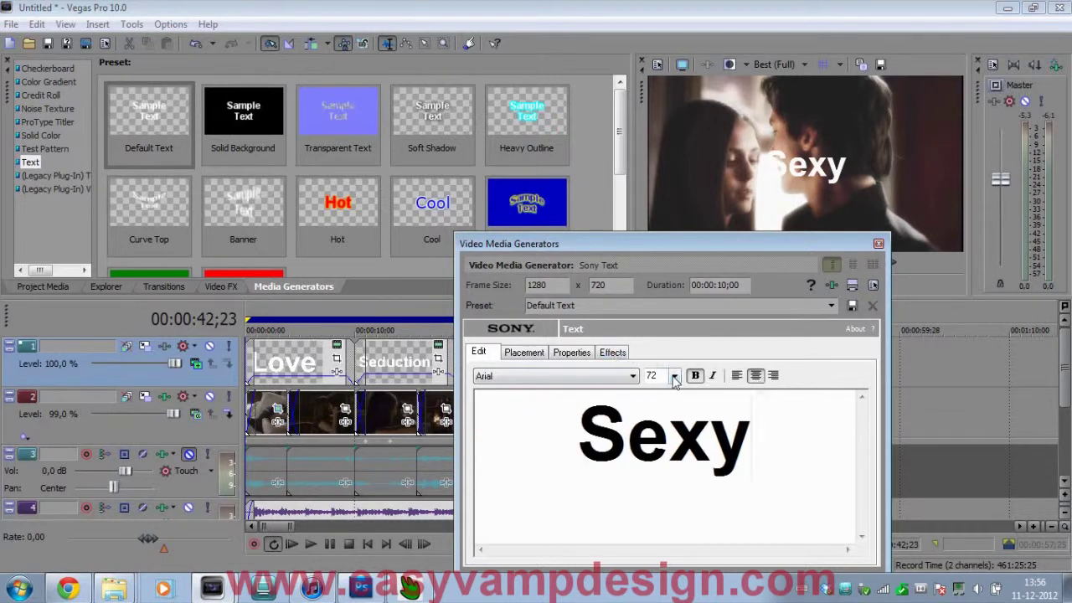
# Set the Sexy title's font size to 252, and give its clip a short fade-in and fade-out
pyautogui.click(674, 375)
pyautogui.click(664, 308)
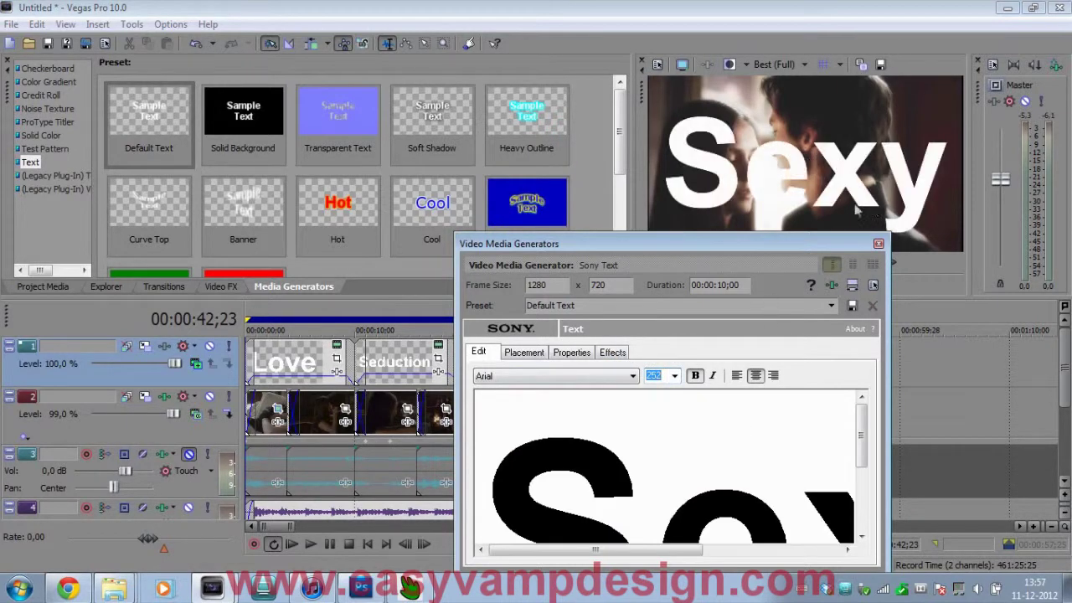
pyautogui.click(879, 245)
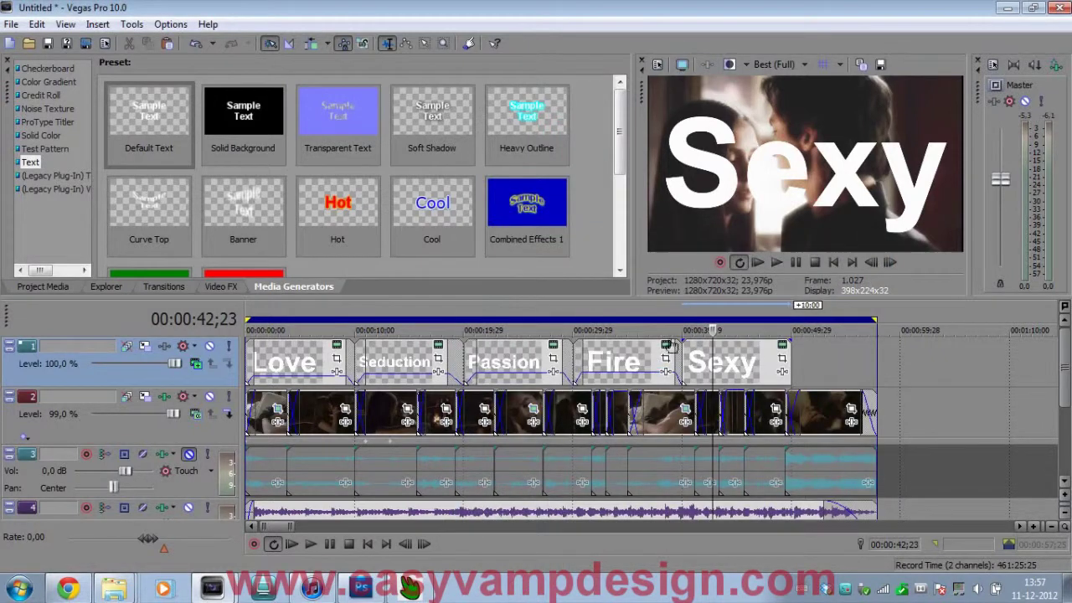
pyautogui.moveTo(687, 341); pyautogui.dragTo(689, 345)
pyautogui.moveTo(793, 341); pyautogui.dragTo(788, 343)
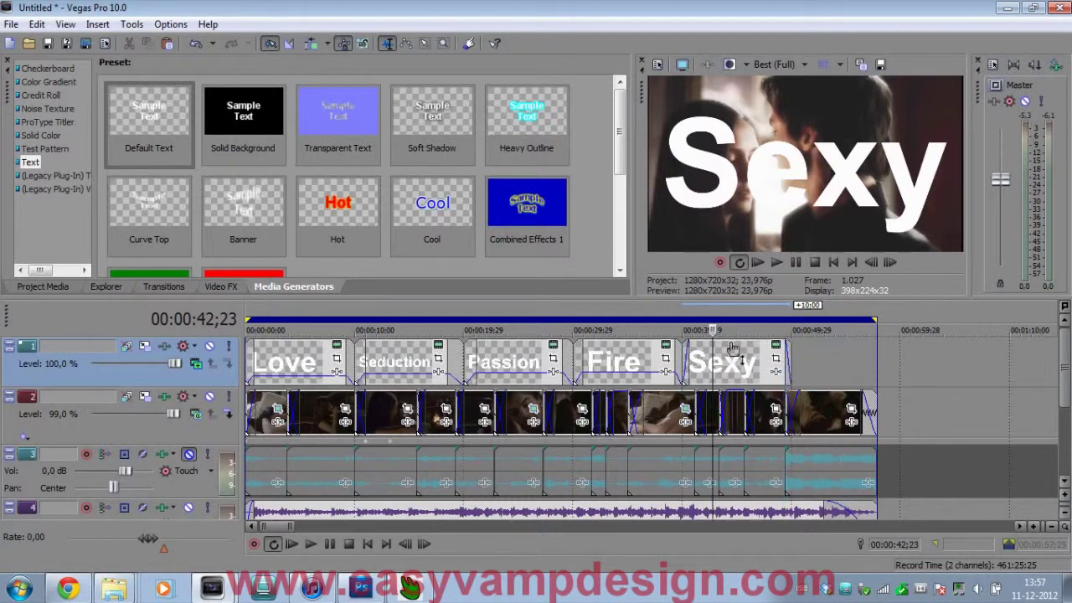
# Insert a Default Text title reading "Delena" directly after the Sexy title on track 1
pyautogui.click(817, 364)
pyautogui.moveTo(149, 126); pyautogui.dragTo(804, 377)
pyautogui.write('Delena')
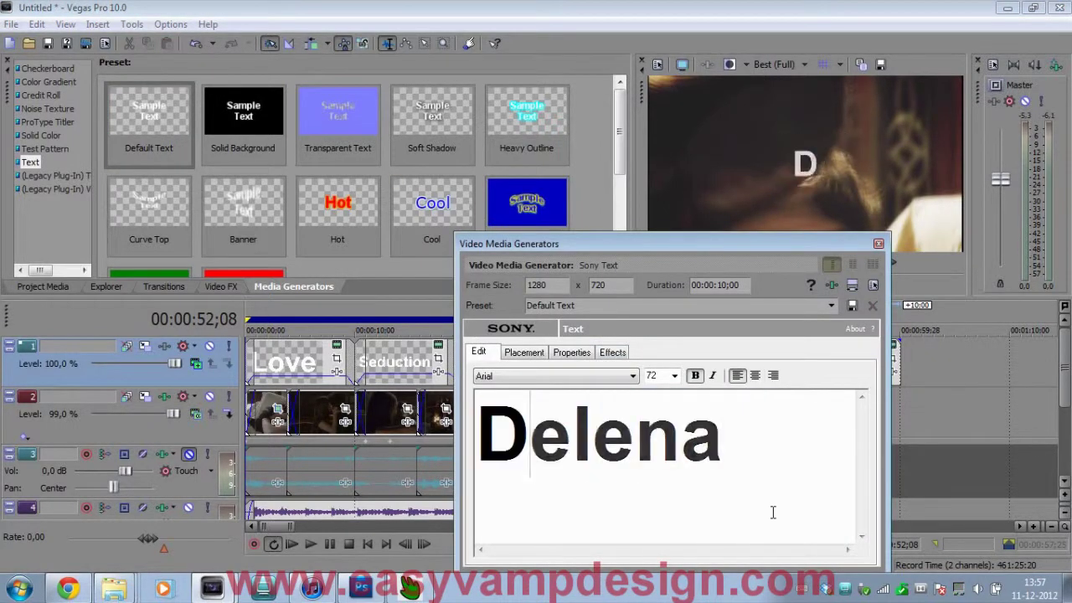
# Set the whole Delena text to font size 180 so the word fits the frame, and close the text generator
pyautogui.hotkey('ctrl', 'a')
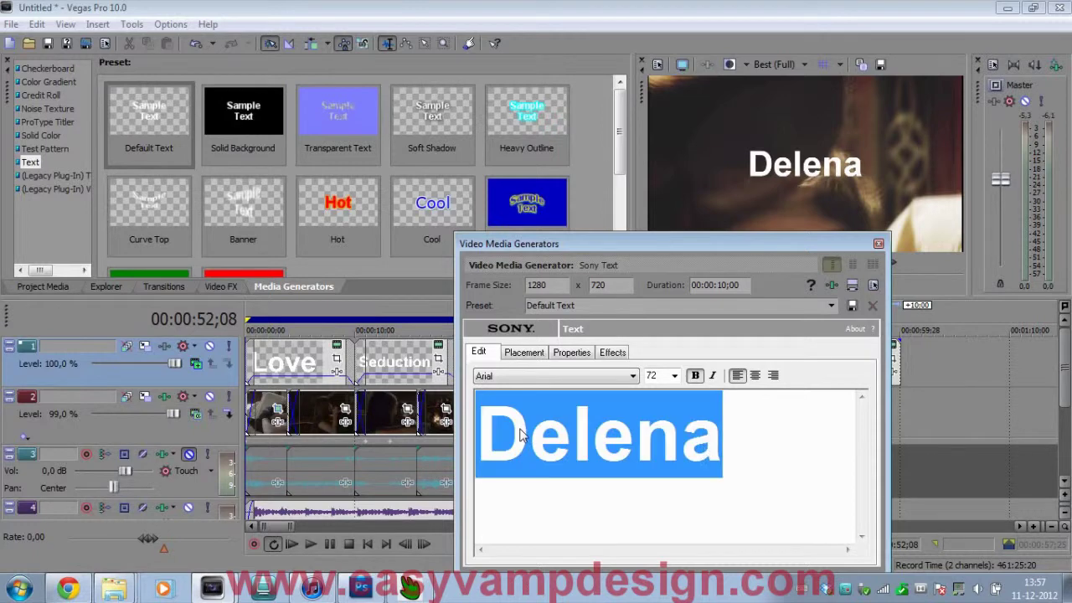
pyautogui.click(674, 375)
pyautogui.click(660, 327)
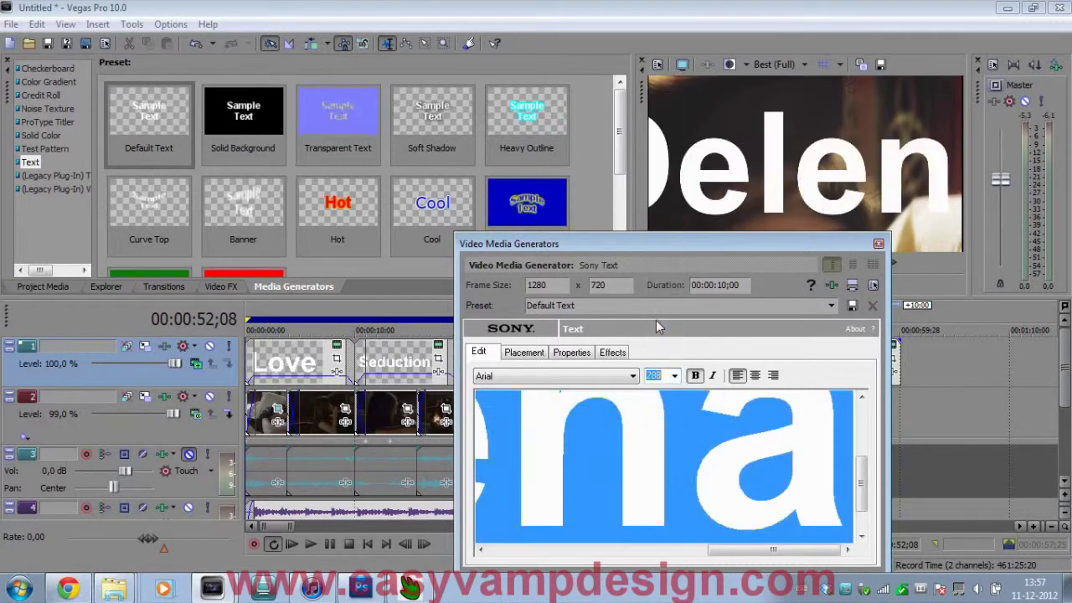
pyautogui.click(674, 377)
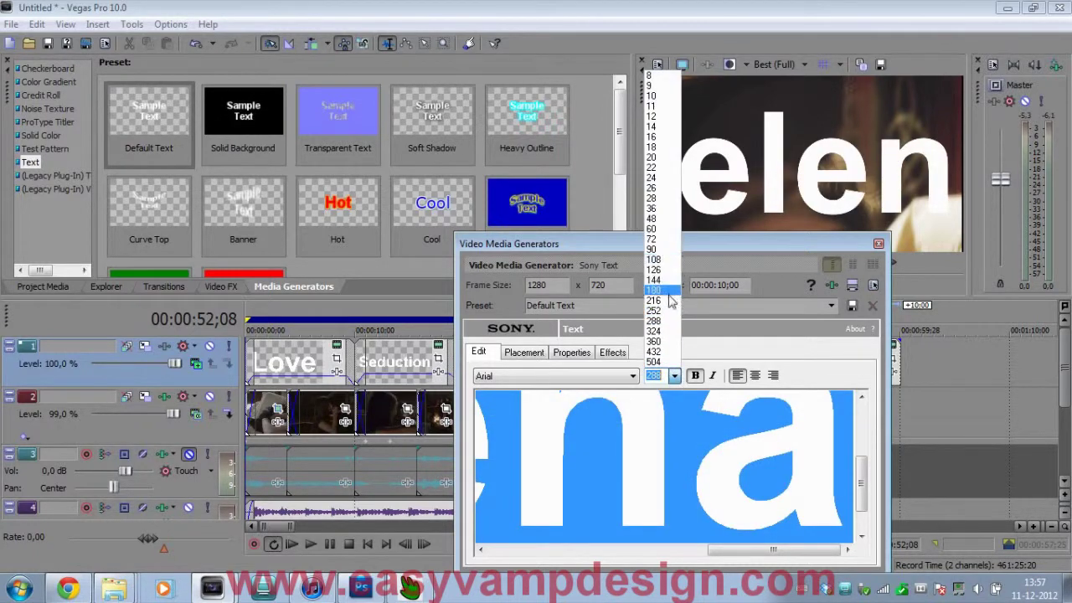
pyautogui.click(666, 305)
pyautogui.click(675, 377)
pyautogui.click(668, 290)
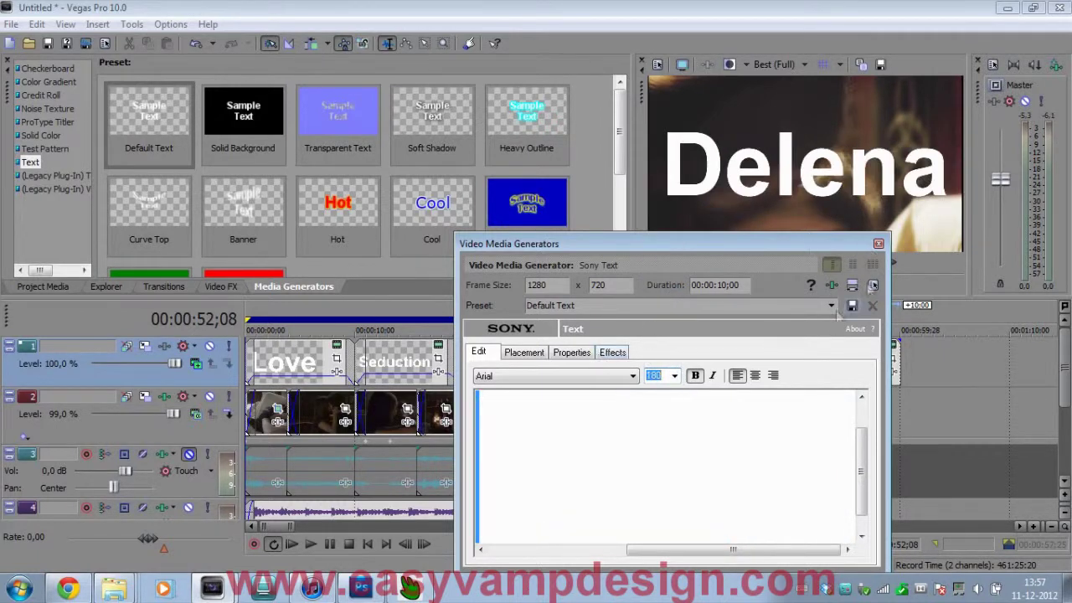
pyautogui.click(878, 243)
# Trim the Delena title to end with the footage, and give it fades at both ends and a lower opacity
pyautogui.moveTo(795, 343); pyautogui.dragTo(804, 343)
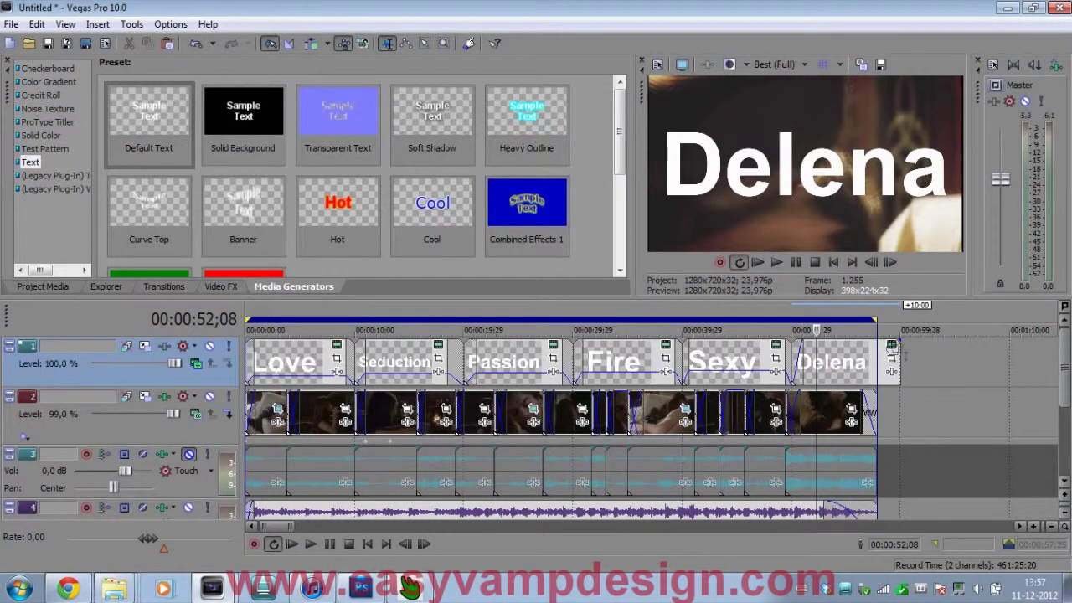
pyautogui.moveTo(902, 337); pyautogui.dragTo(876, 355)
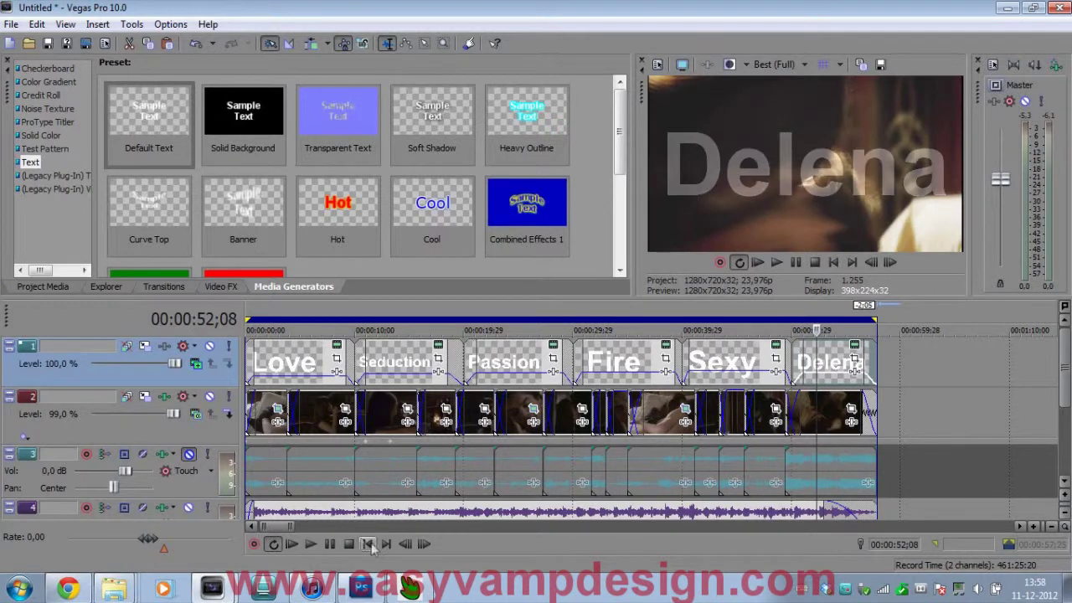
# Play the montage from the start to review the title overlays, and pause it during the Seduction title
pyautogui.click(367, 544)
pyautogui.click(310, 544)
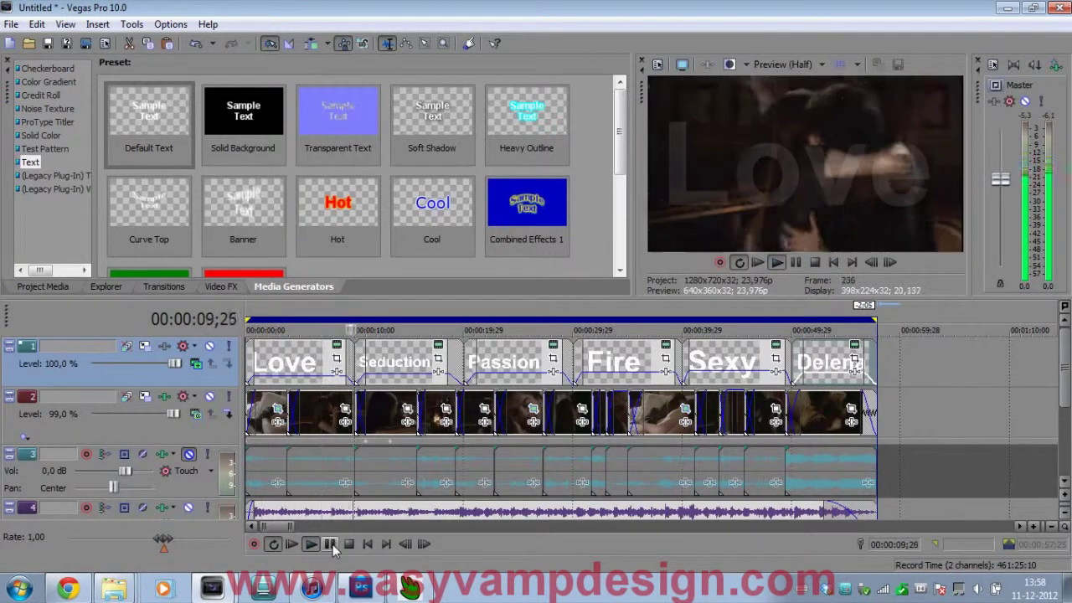
pyautogui.click(330, 545)
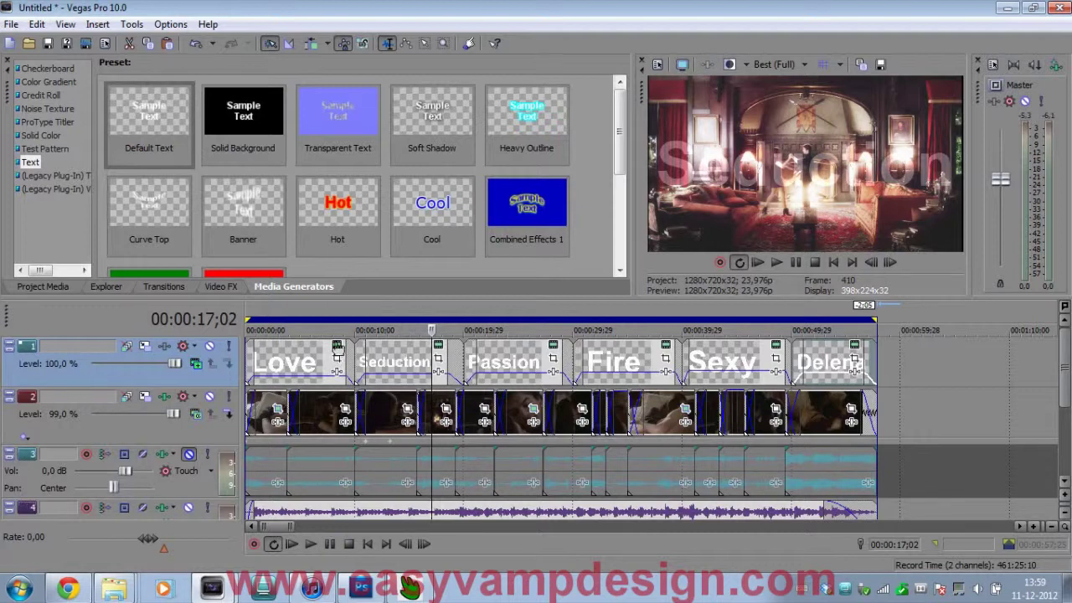
# Turn on a shadow with a feather of 0.745 for the Love title, preview it over the footage and close the text generator
pyautogui.click(336, 346)
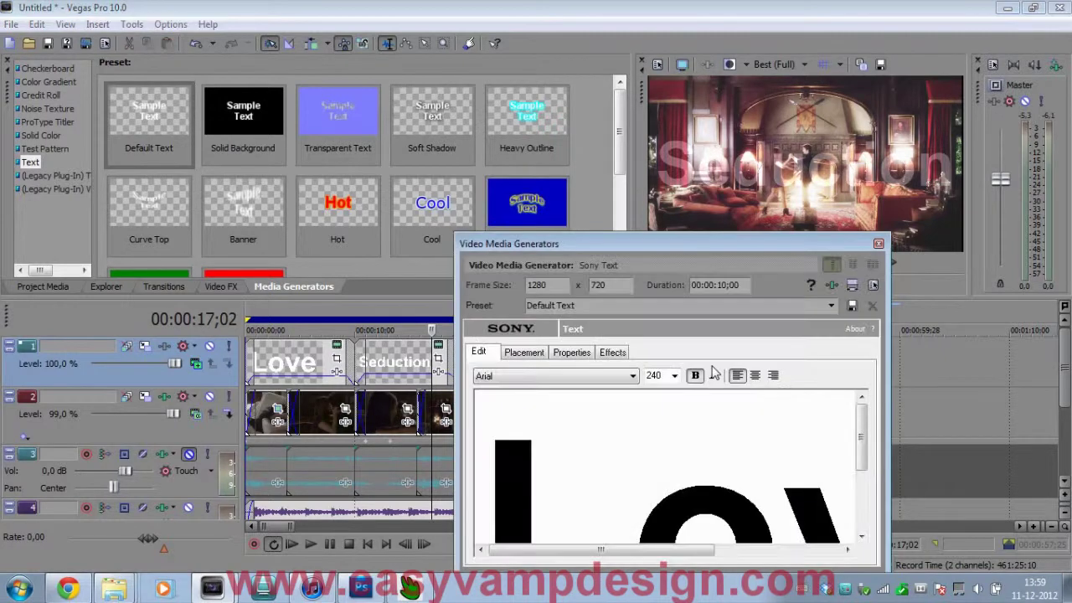
pyautogui.click(616, 353)
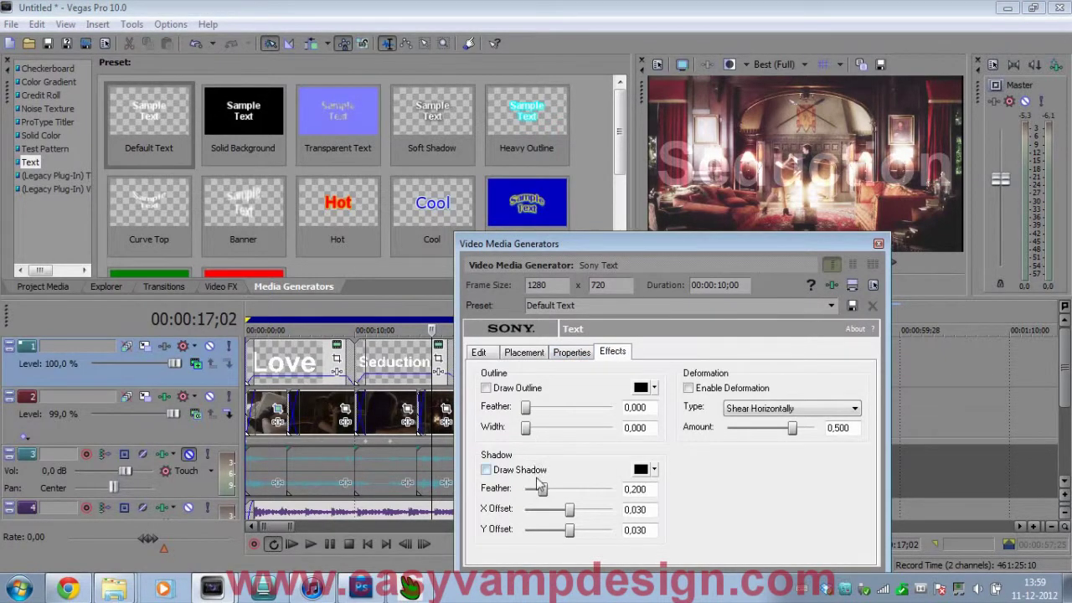
pyautogui.click(487, 470)
pyautogui.moveTo(543, 489); pyautogui.dragTo(591, 493)
pyautogui.click(286, 377)
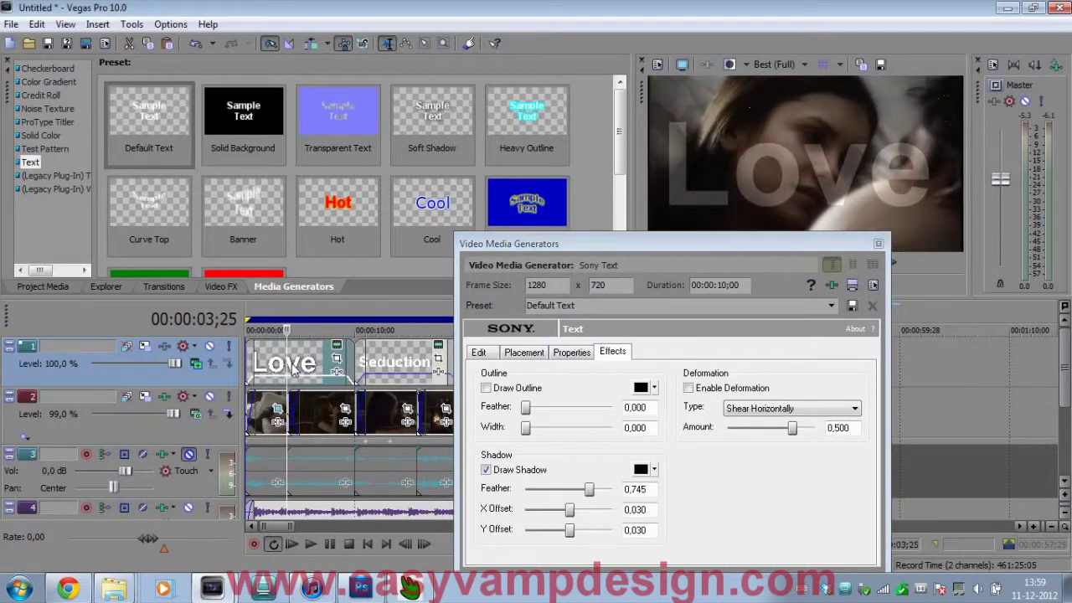
pyautogui.click(878, 244)
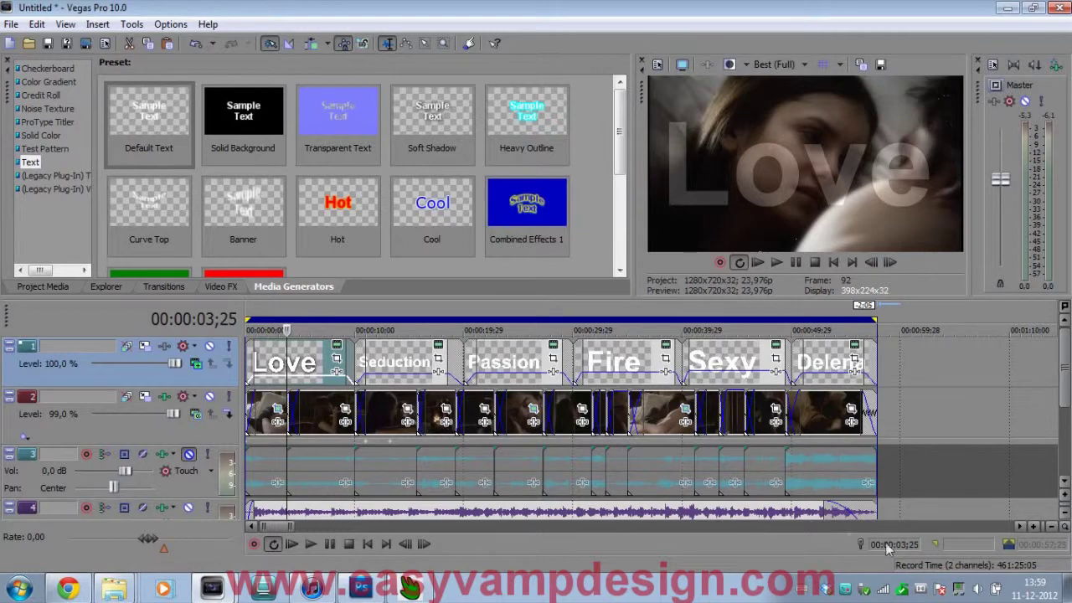